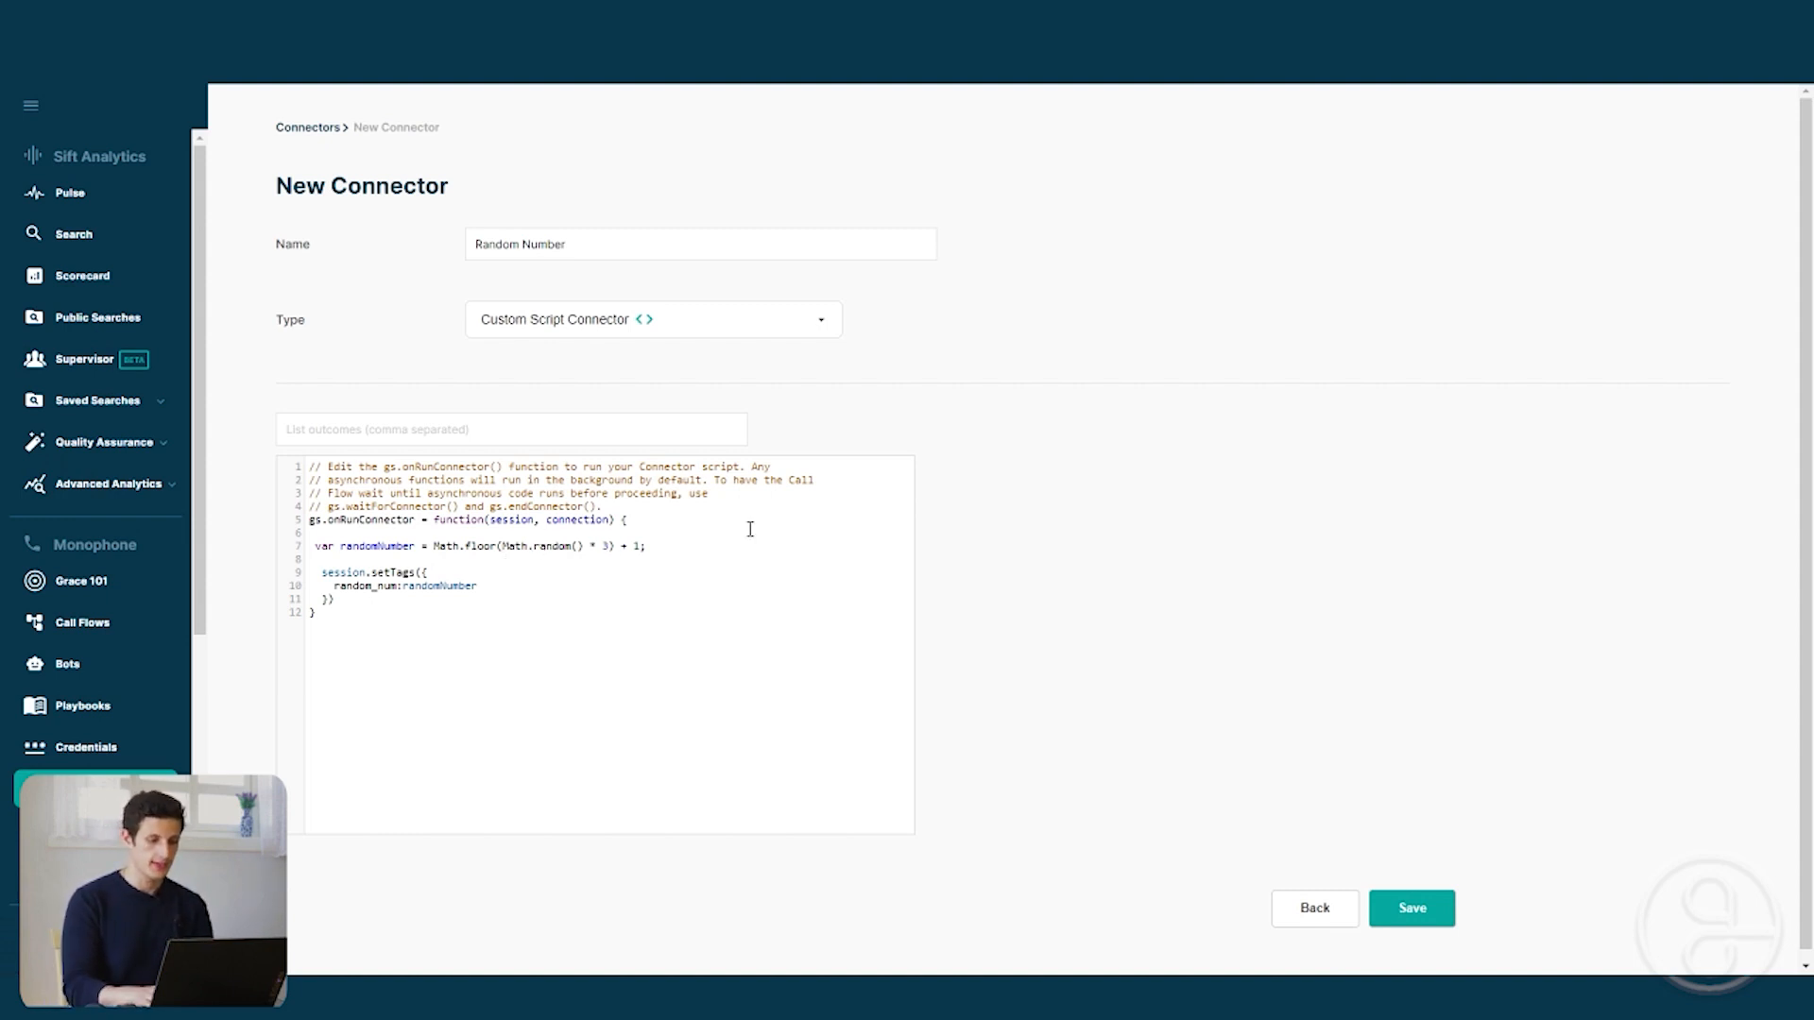
# Try 10 as the Math.random() multiplier in the connector script and restore the value to 3
pyautogui.press('BackSpace')
pyautogui.write('10')
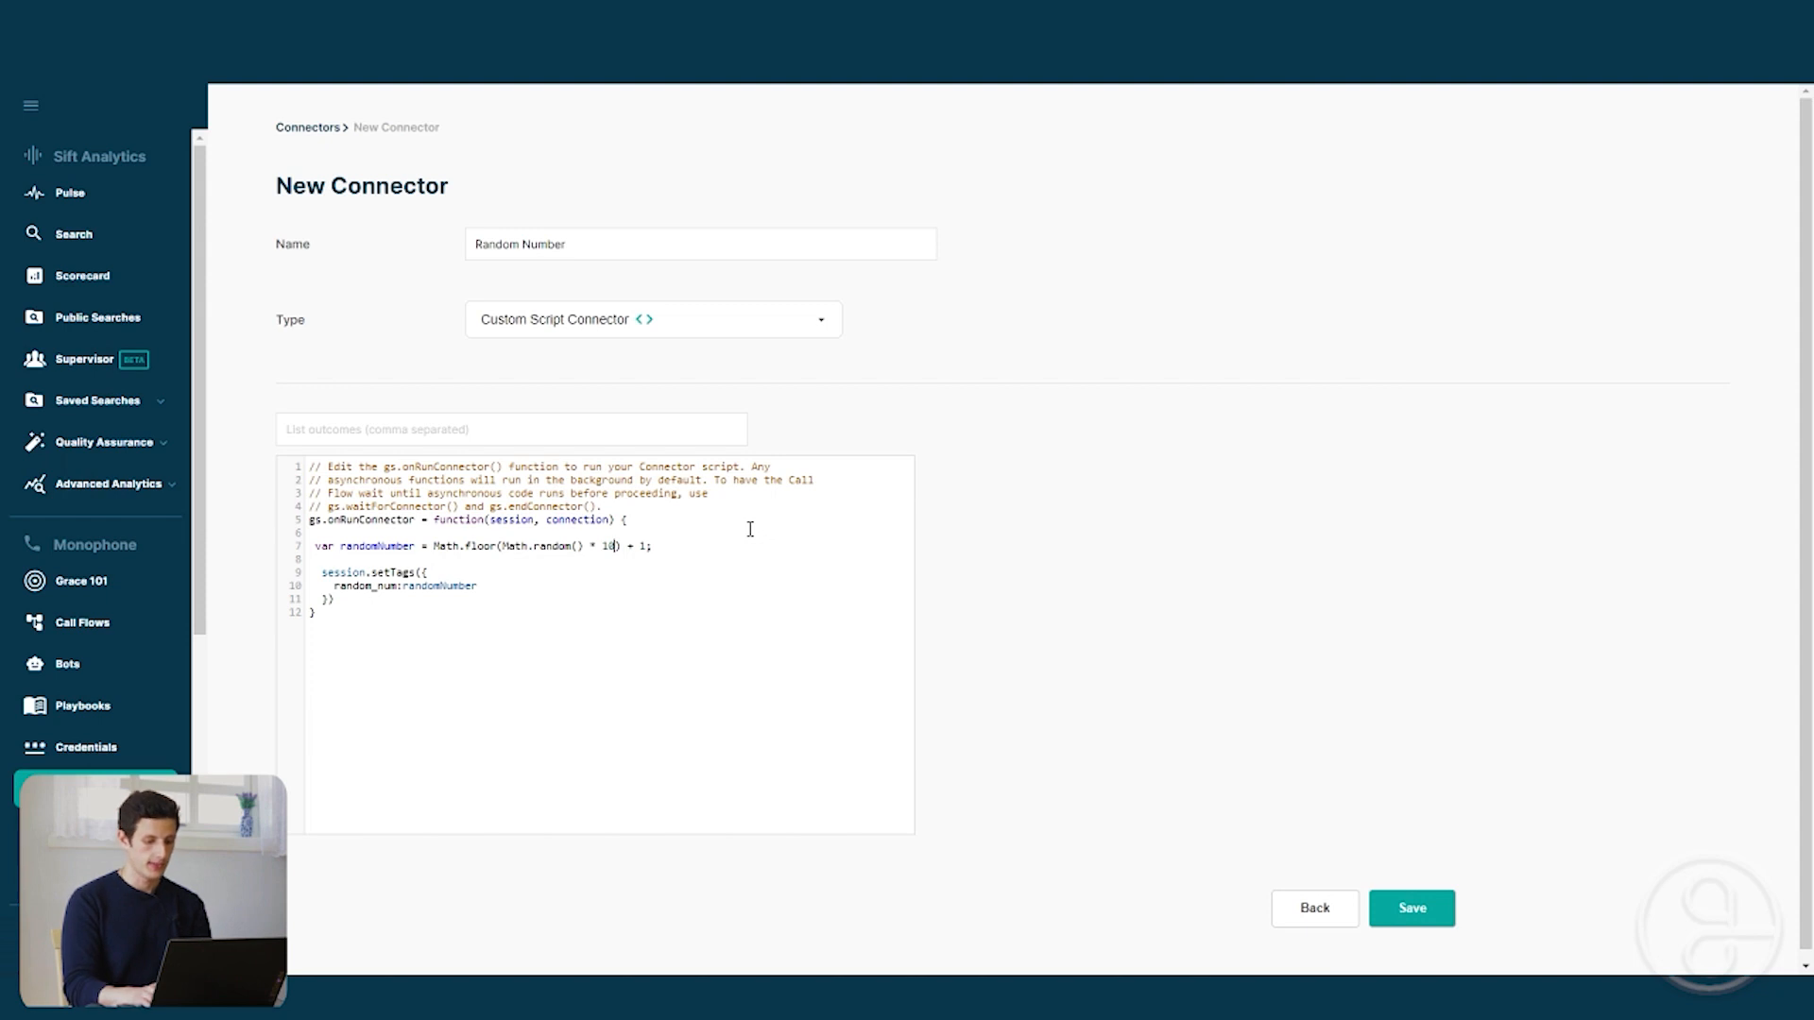
pyautogui.press('BackSpace')
pyautogui.press('BackSpace')
pyautogui.write('3')
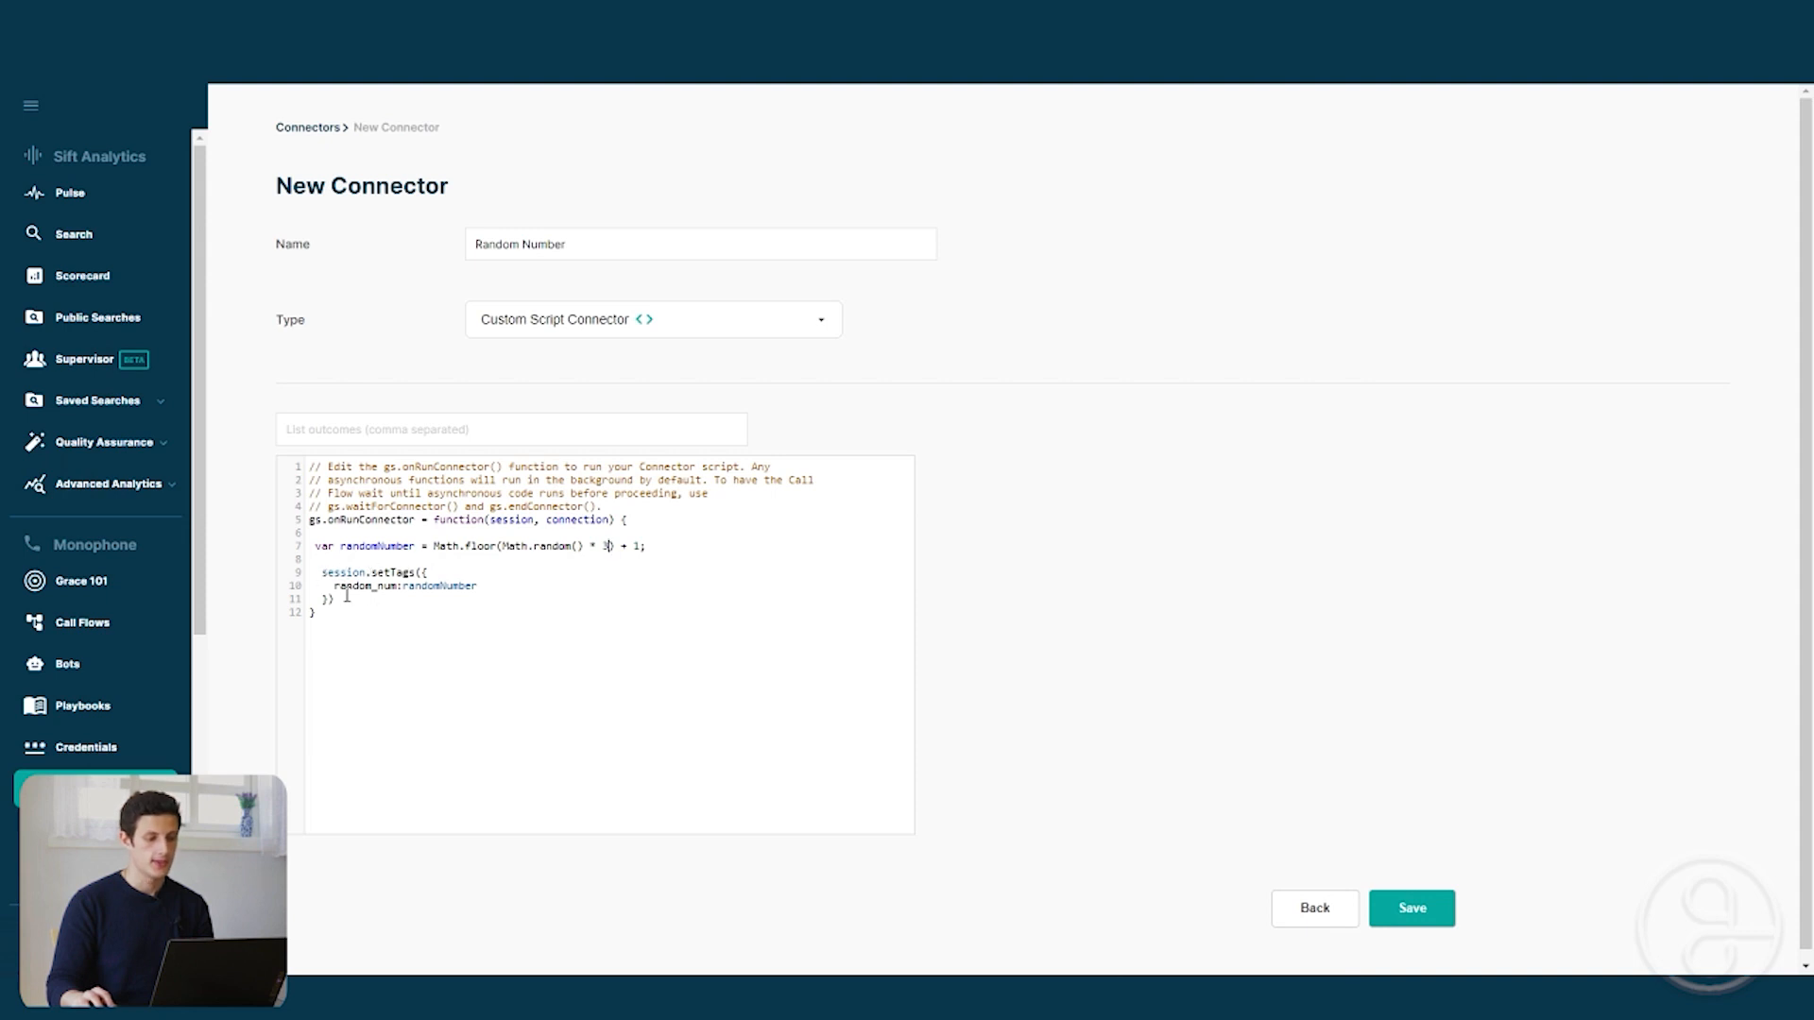
# Highlight the random_num tag in the script's session.setTags call to examine how it stores the random number
pyautogui.moveTo(335, 586); pyautogui.dragTo(398, 588)
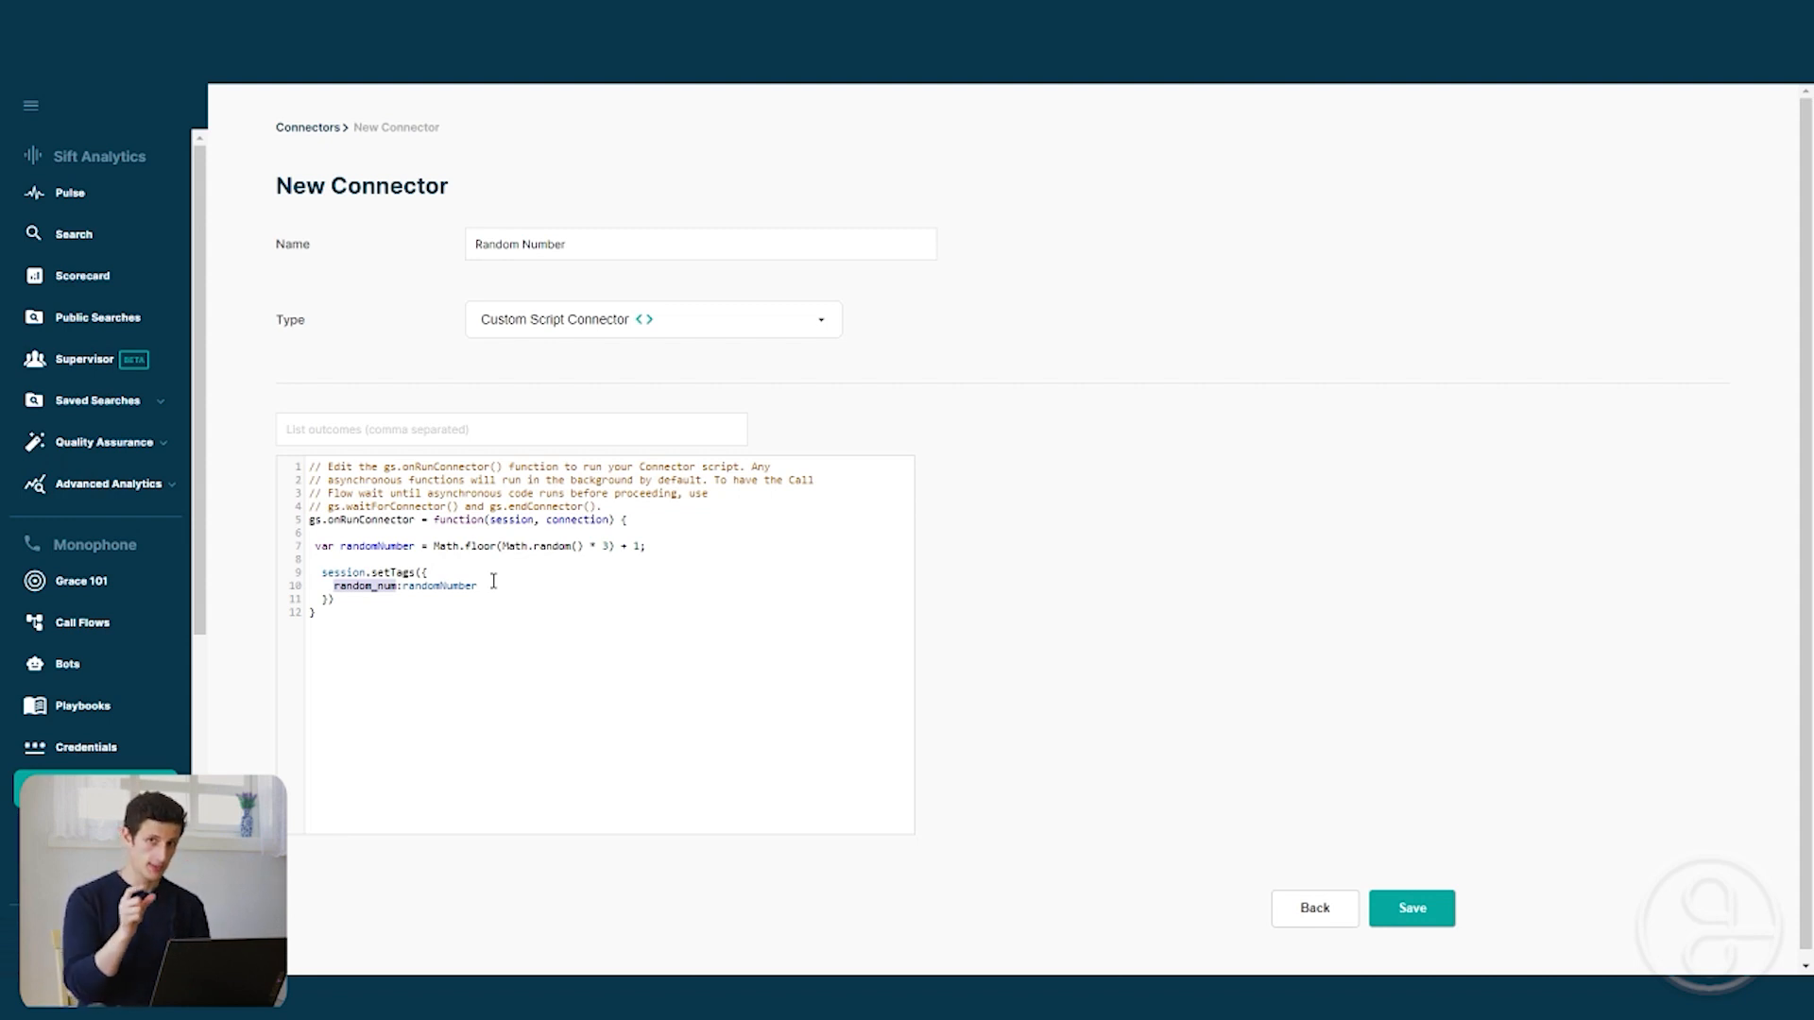
pyautogui.click(415, 587)
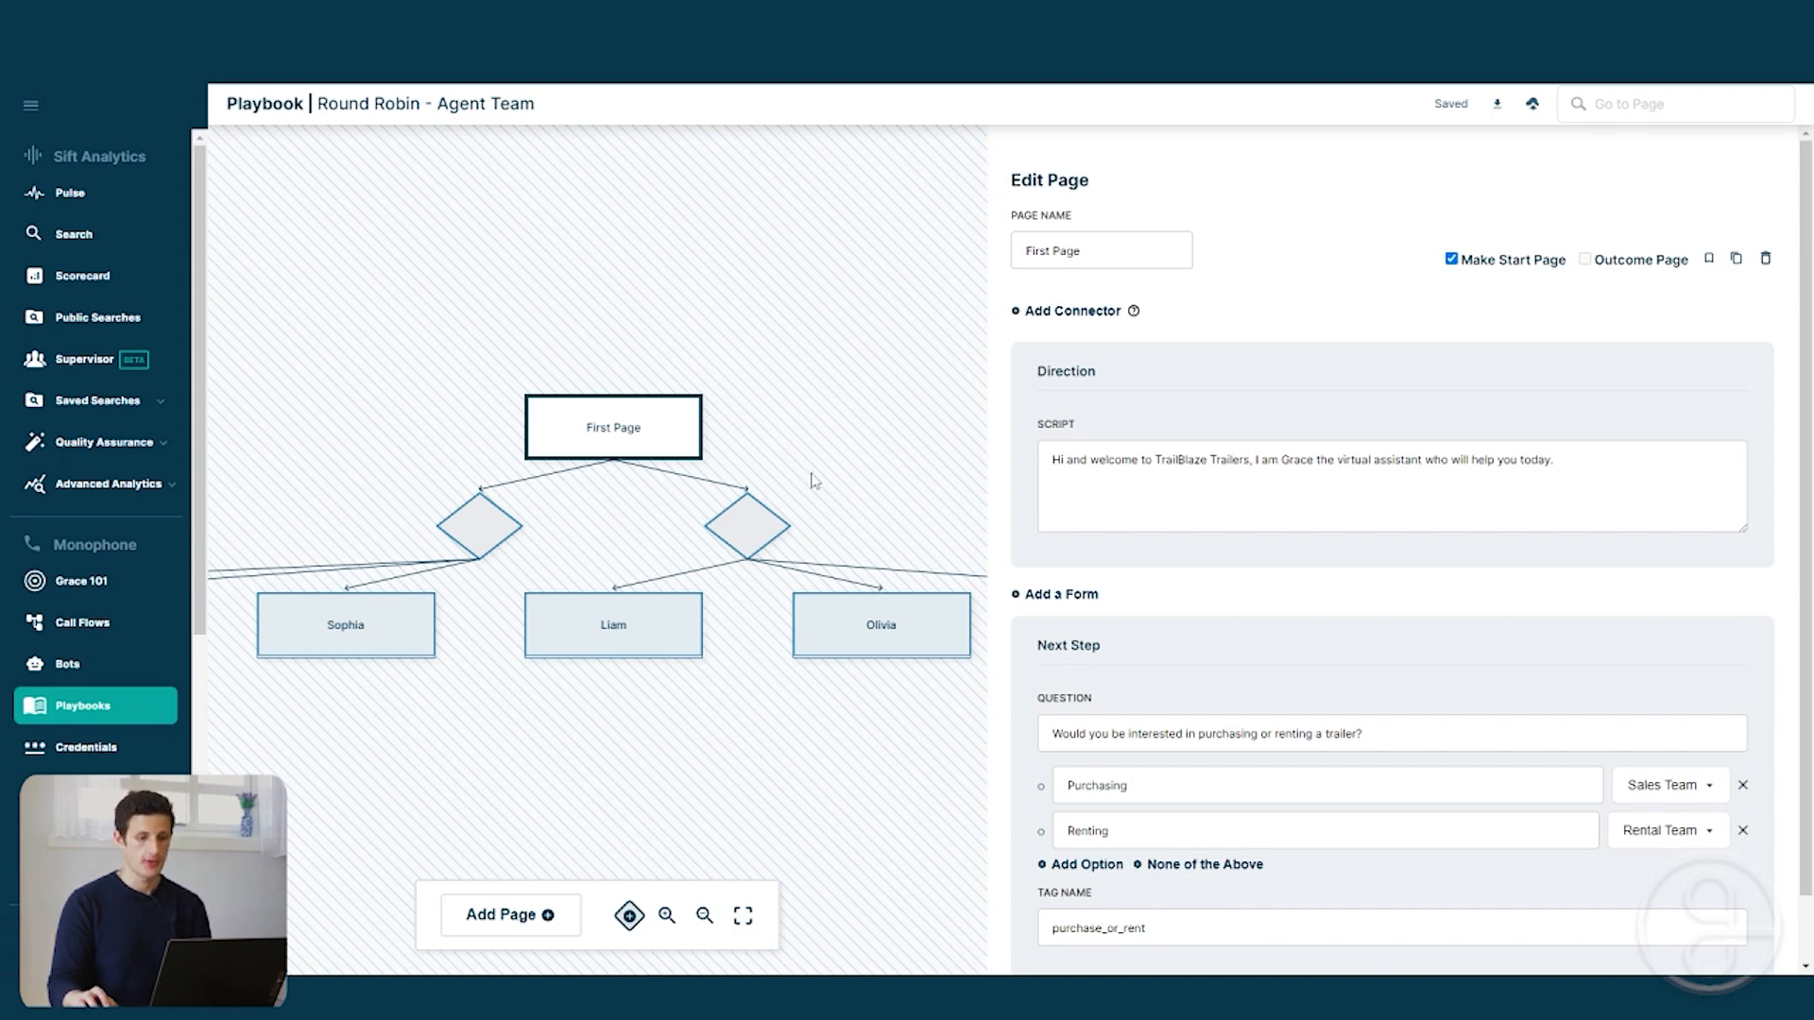
# Review the First Page's purchasing-or-renting question and open the Sales Team logic page in the Round Robin - Agent Team playbook
pyautogui.scroll(-1, 1107, 522)
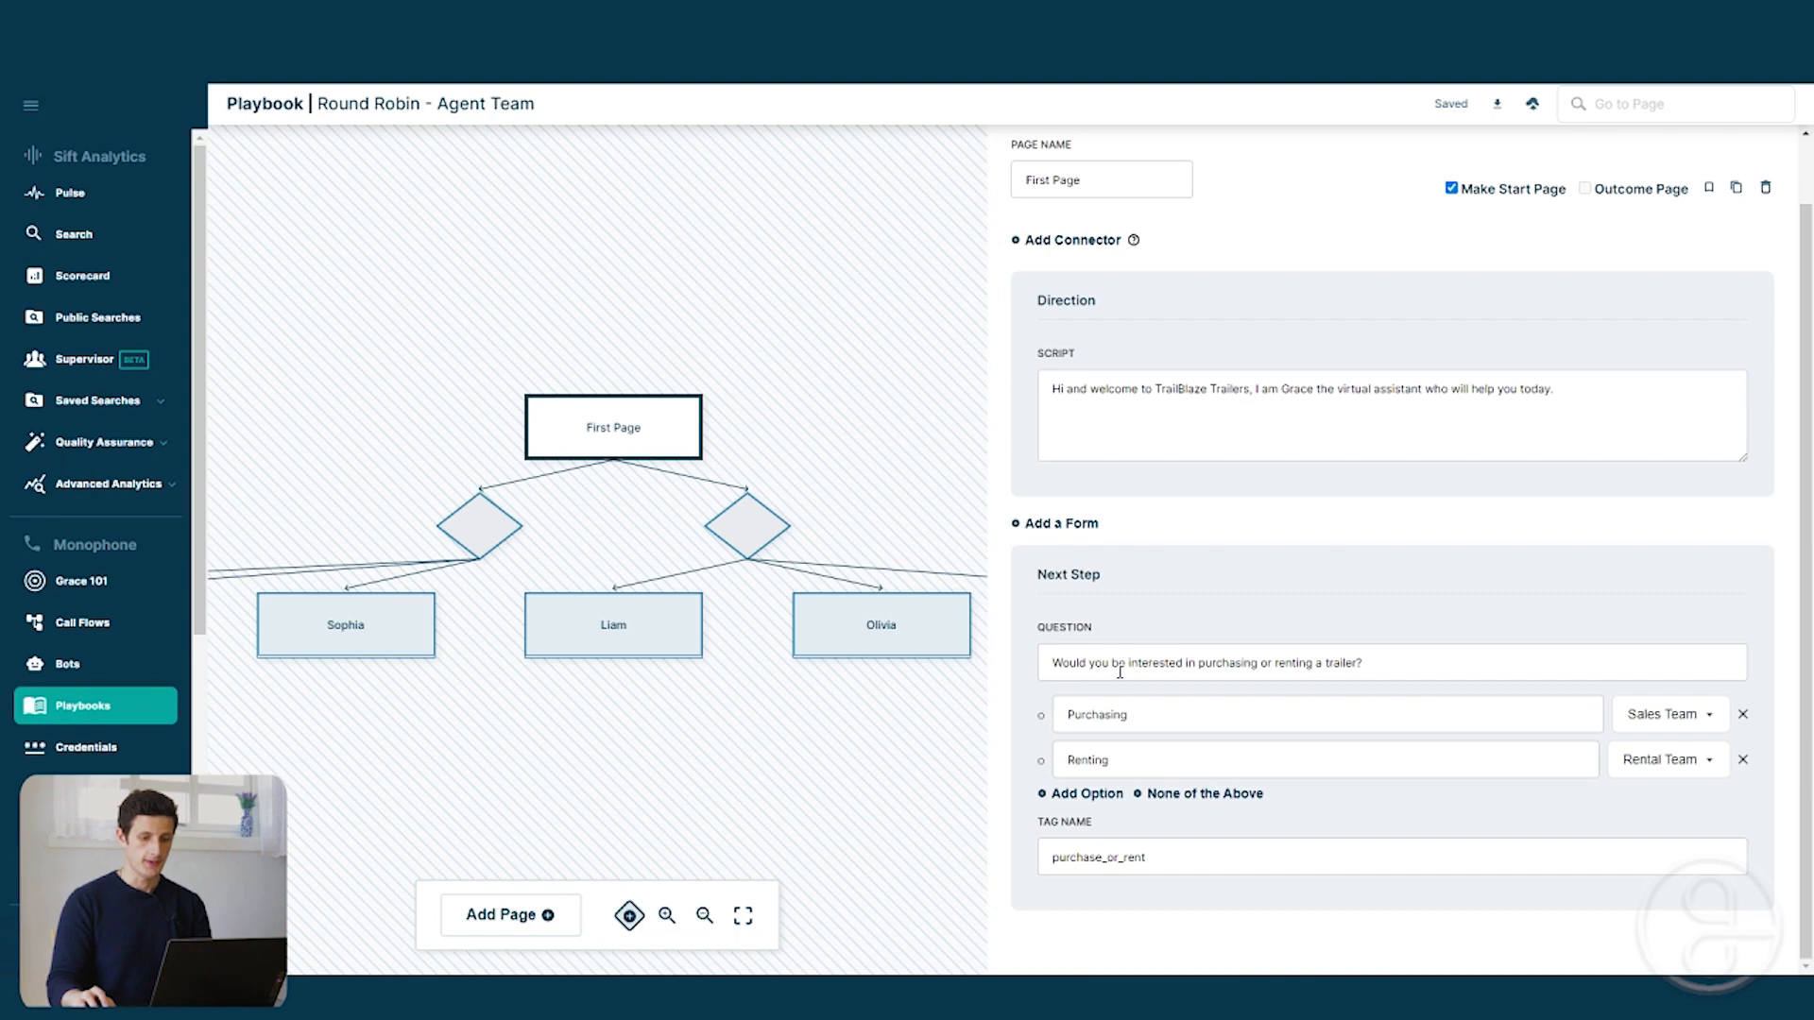
pyautogui.click(494, 535)
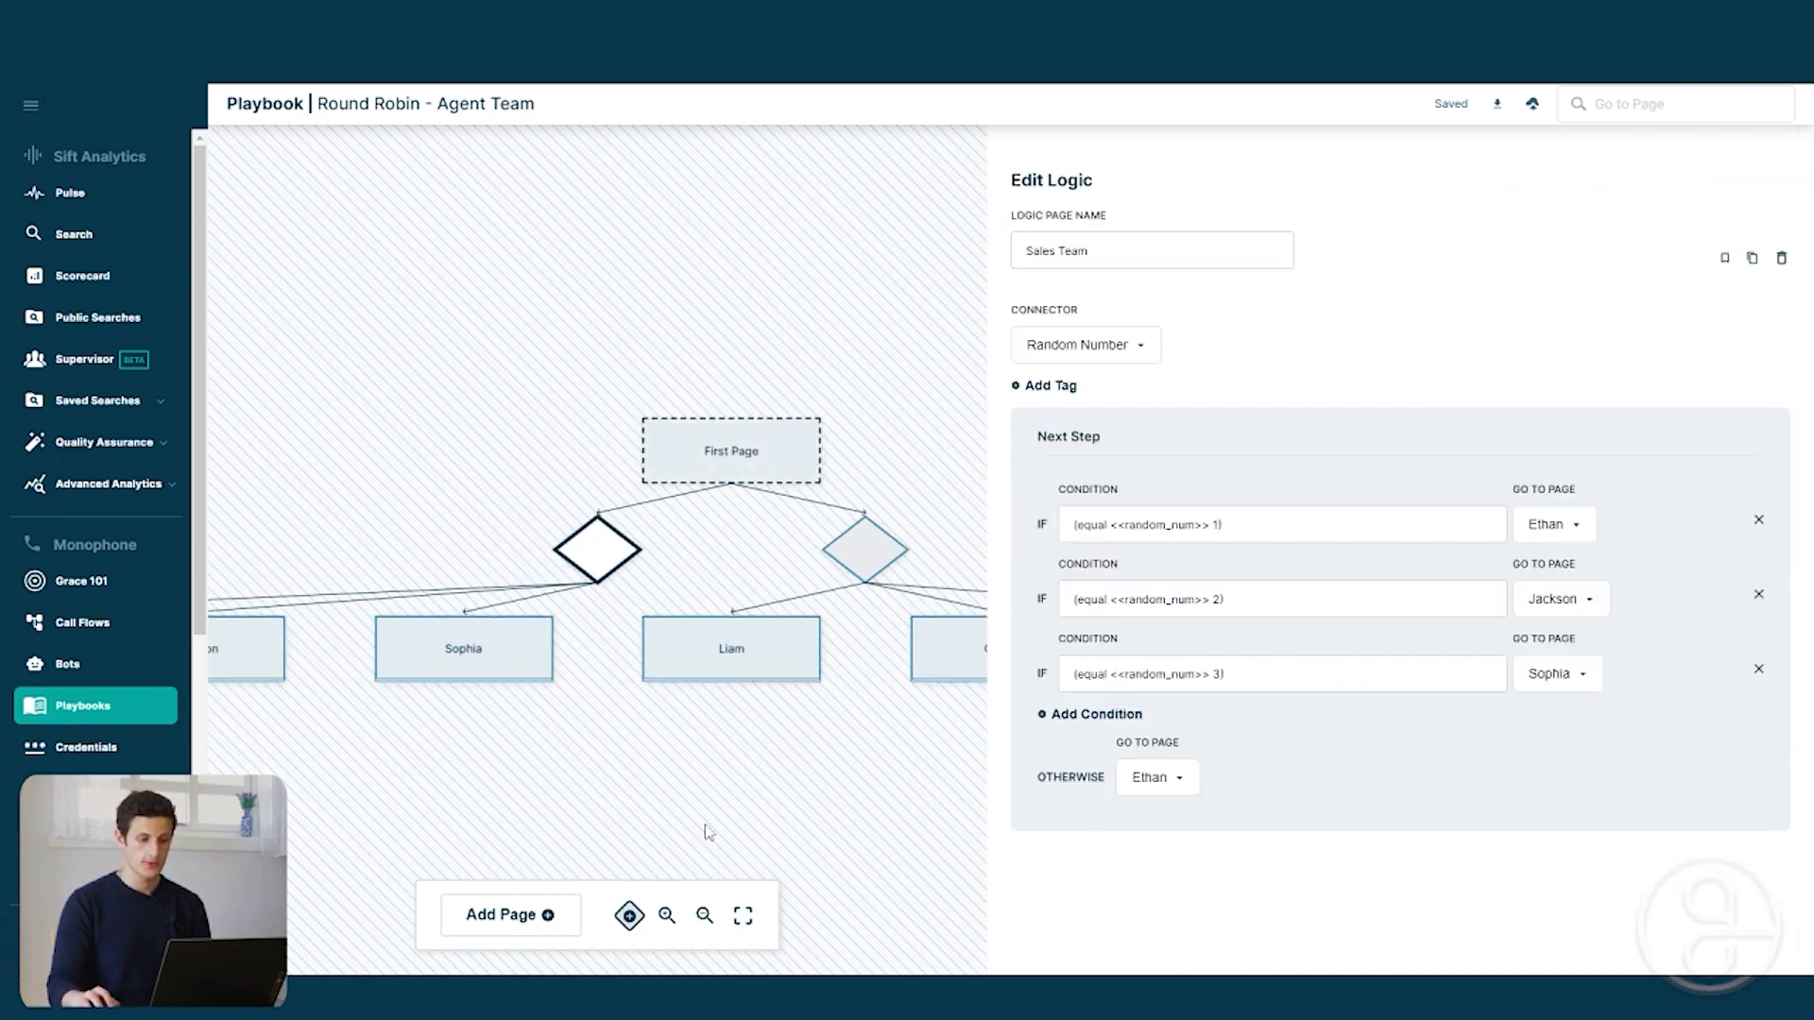
# Add a blank logic page to the playbook and go back to the Sales Team logic page
pyautogui.click(629, 917)
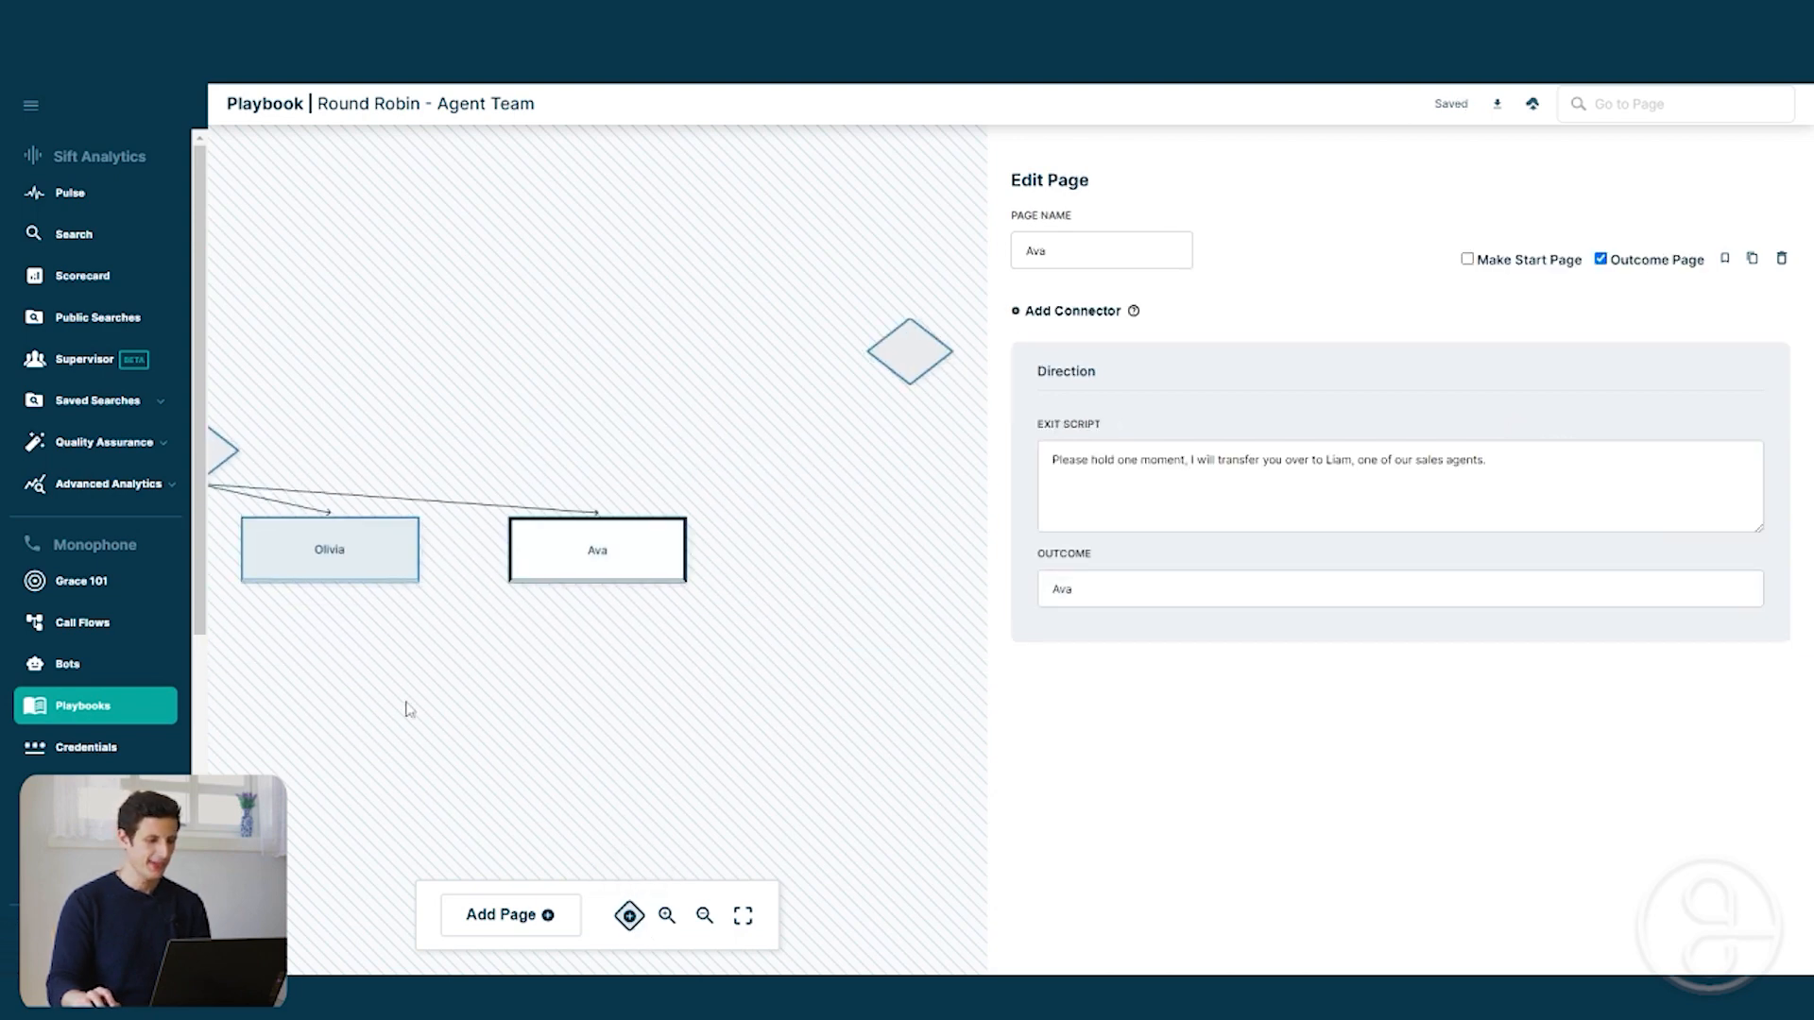
pyautogui.click(666, 463)
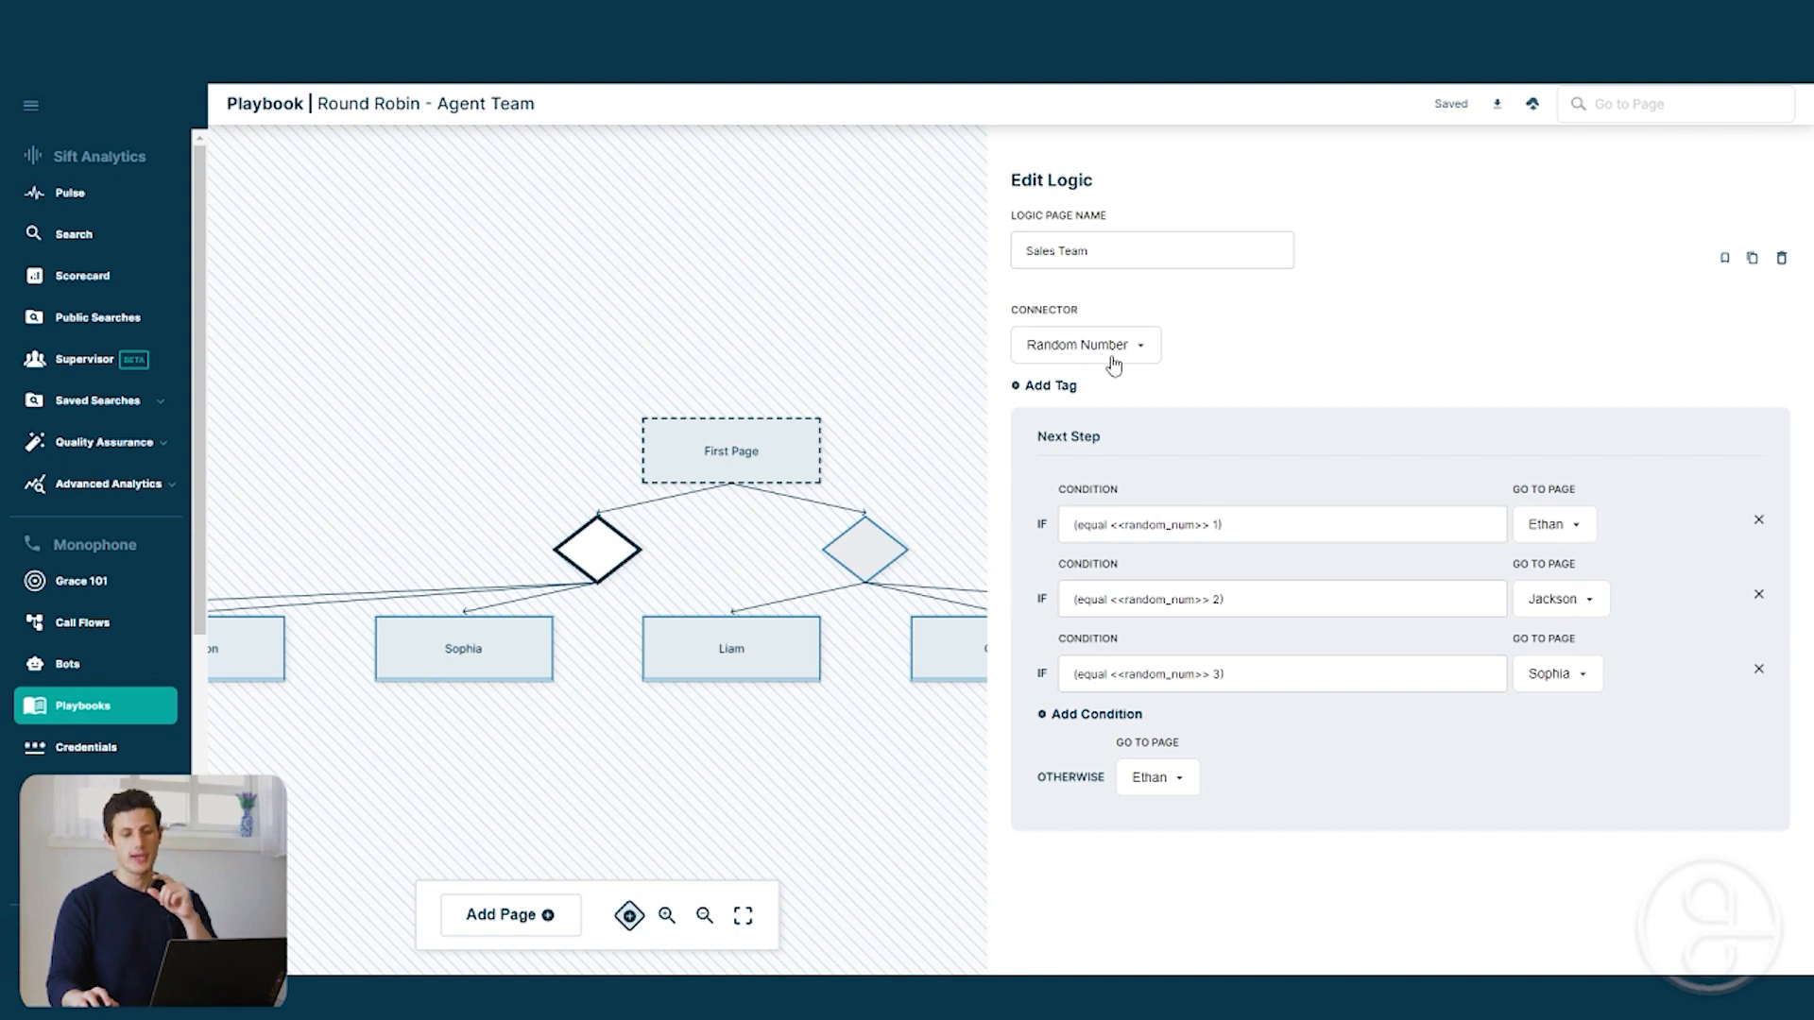
# Examine the first Sales Team condition, highlighting the random_num tag and the number it is compared with
pyautogui.moveTo(1125, 526); pyautogui.dragTo(1195, 526)
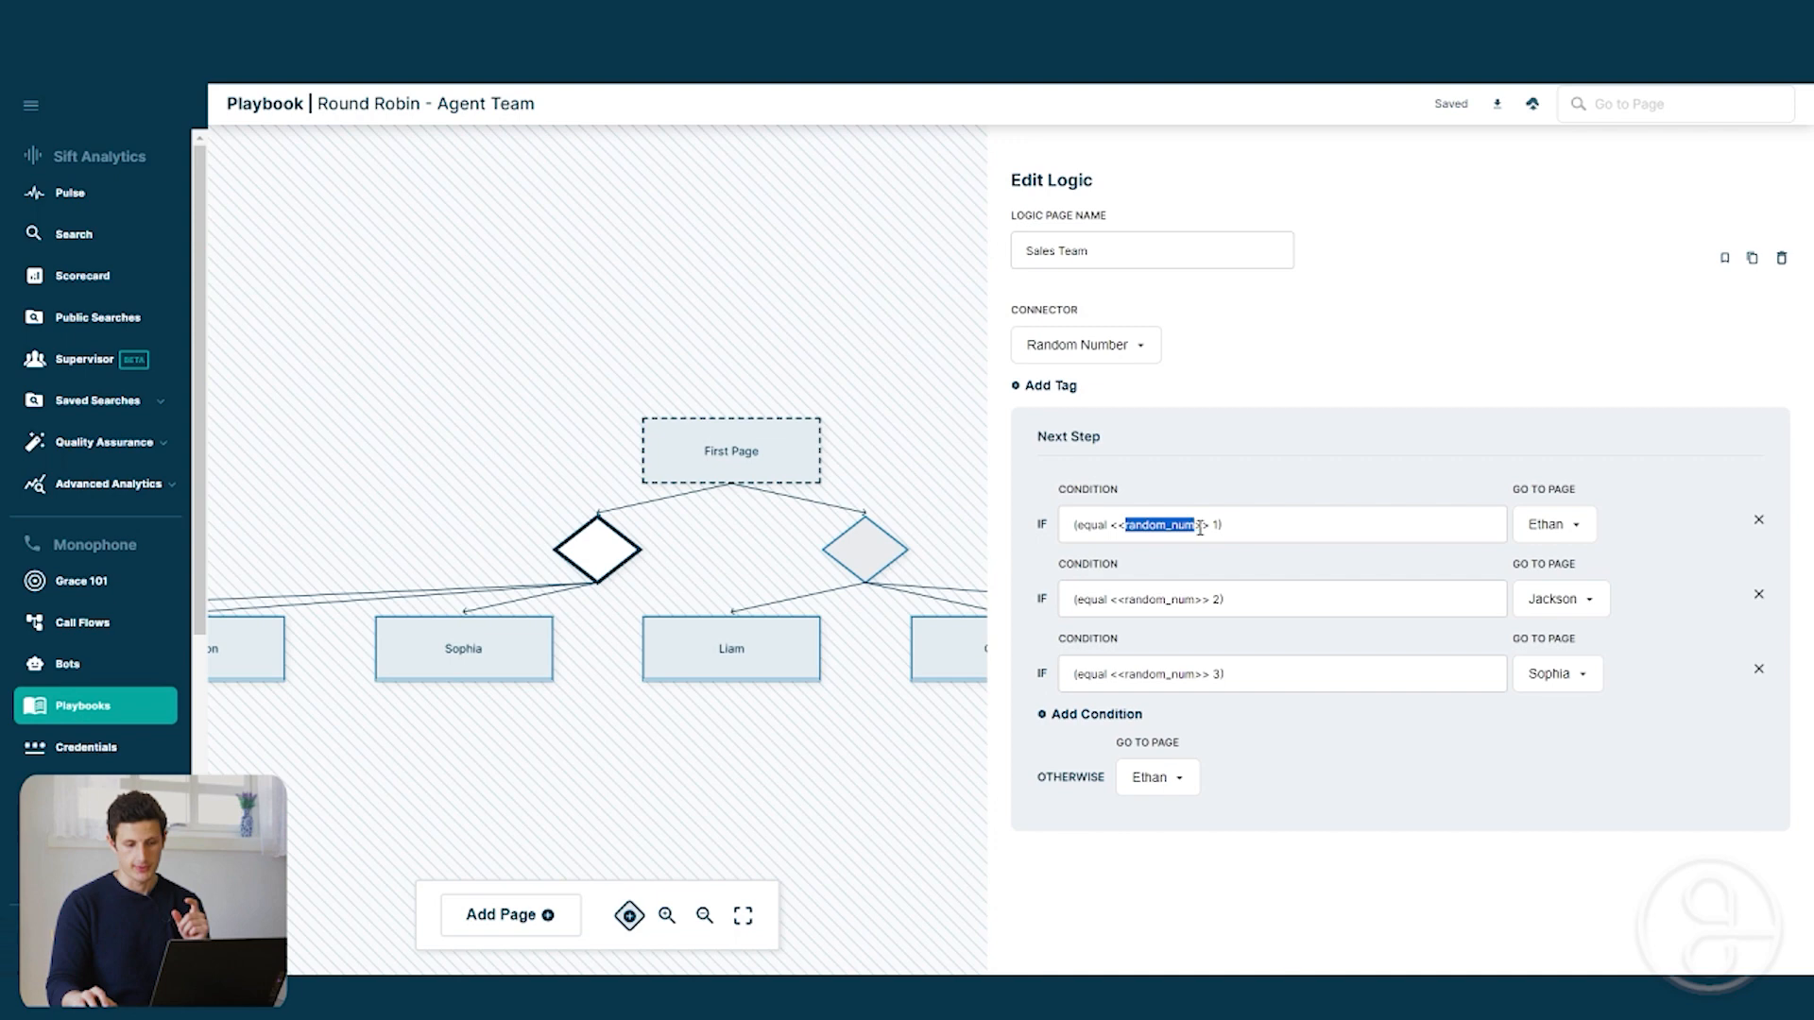
pyautogui.click(1078, 533)
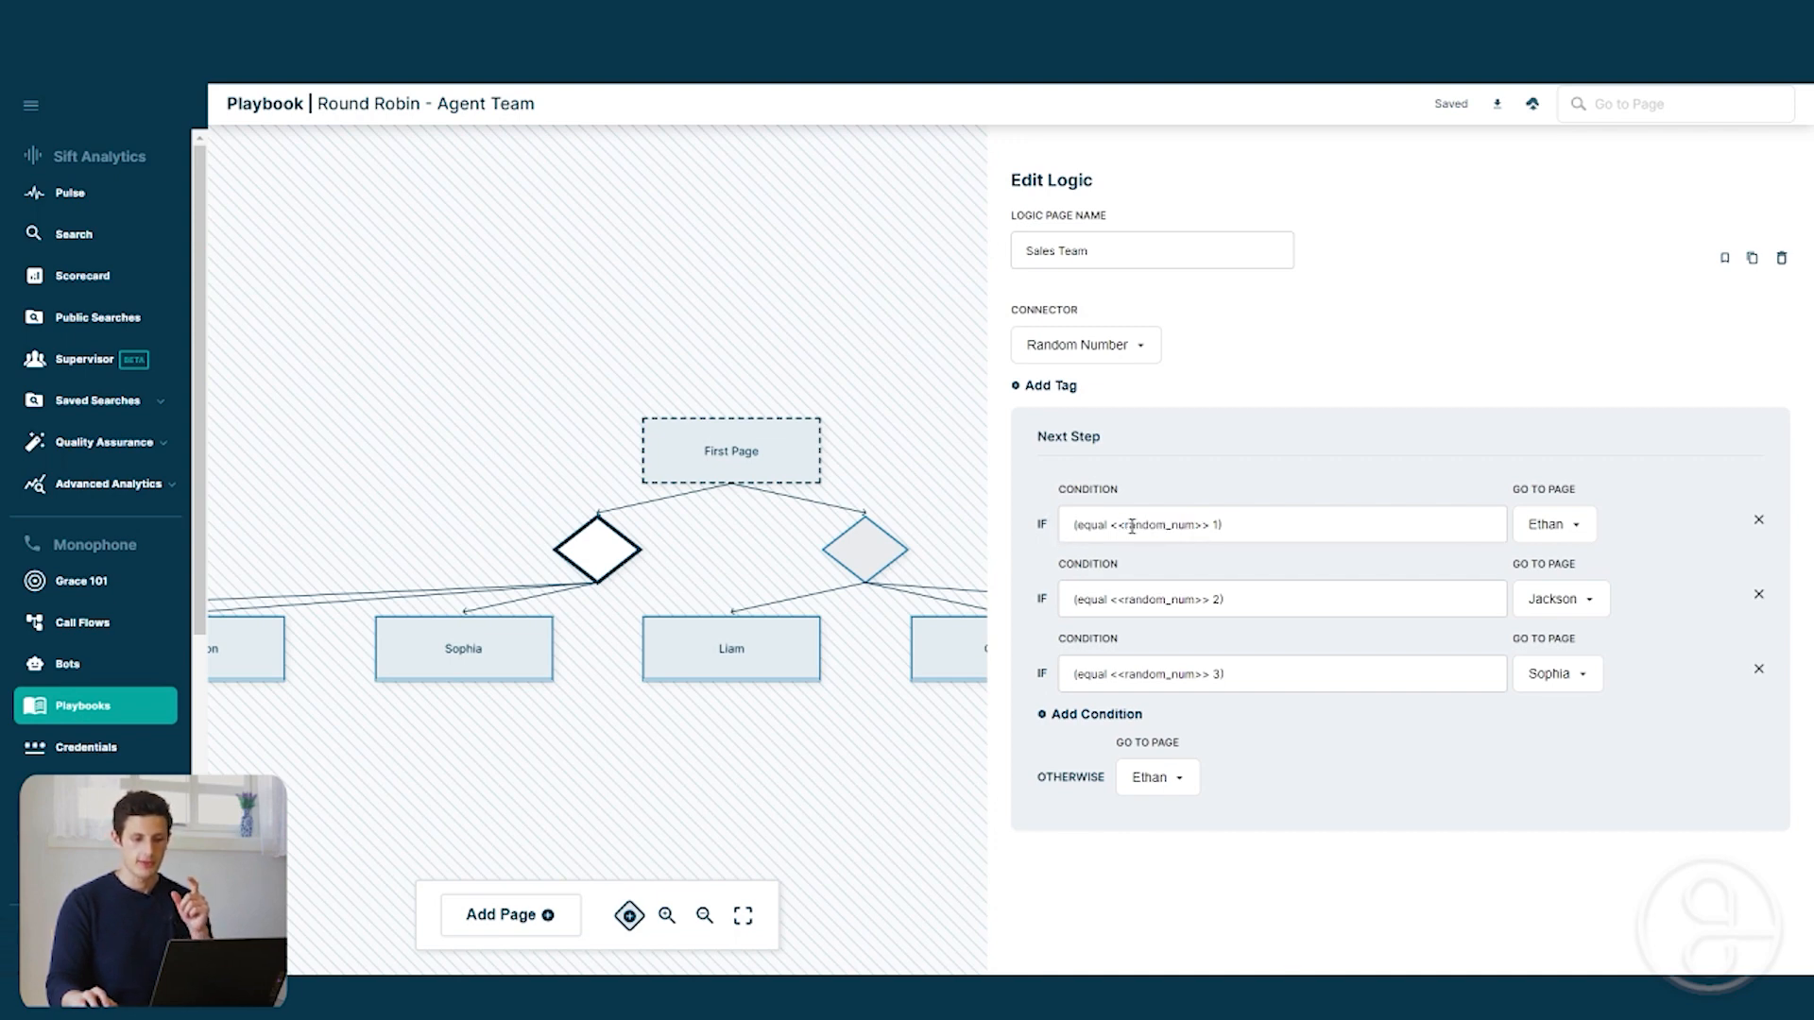
pyautogui.moveTo(1118, 526); pyautogui.dragTo(1184, 527)
pyautogui.click(1217, 526)
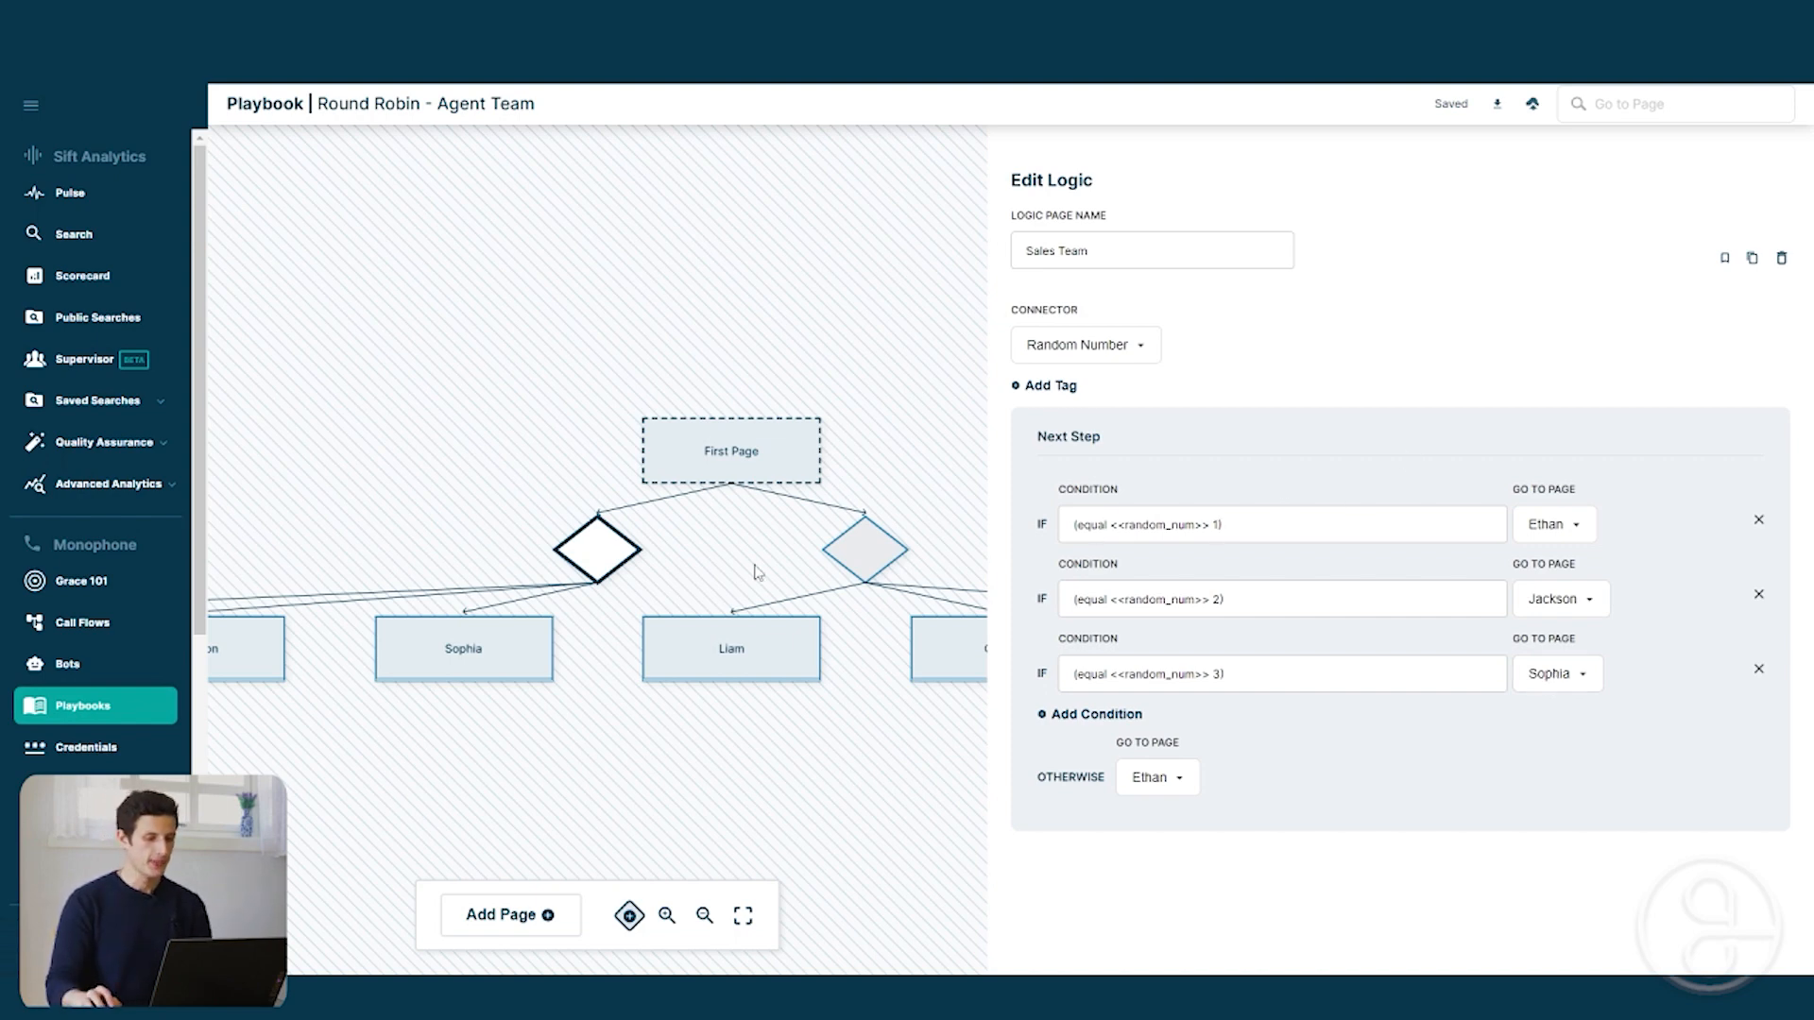
# Open the page of the agent linked to the third Sales Team condition and highlight its outcome
pyautogui.moveTo(368, 720); pyautogui.dragTo(614, 628)
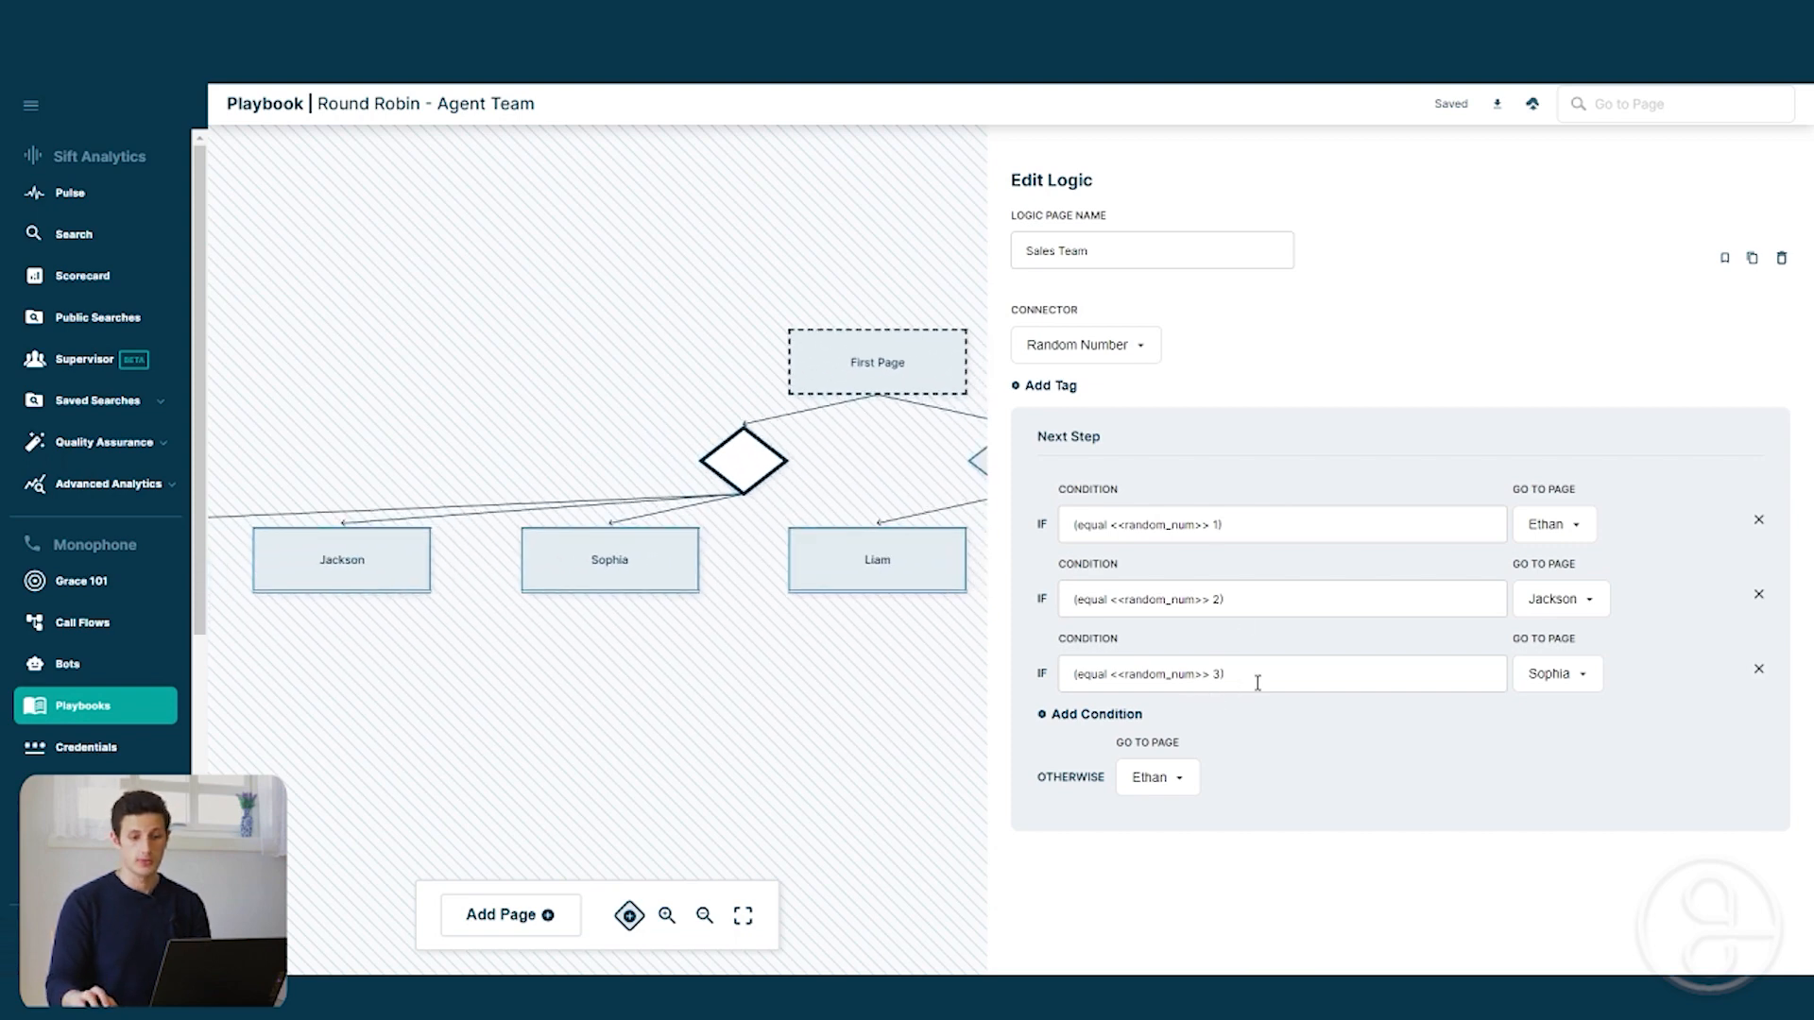
pyautogui.click(628, 571)
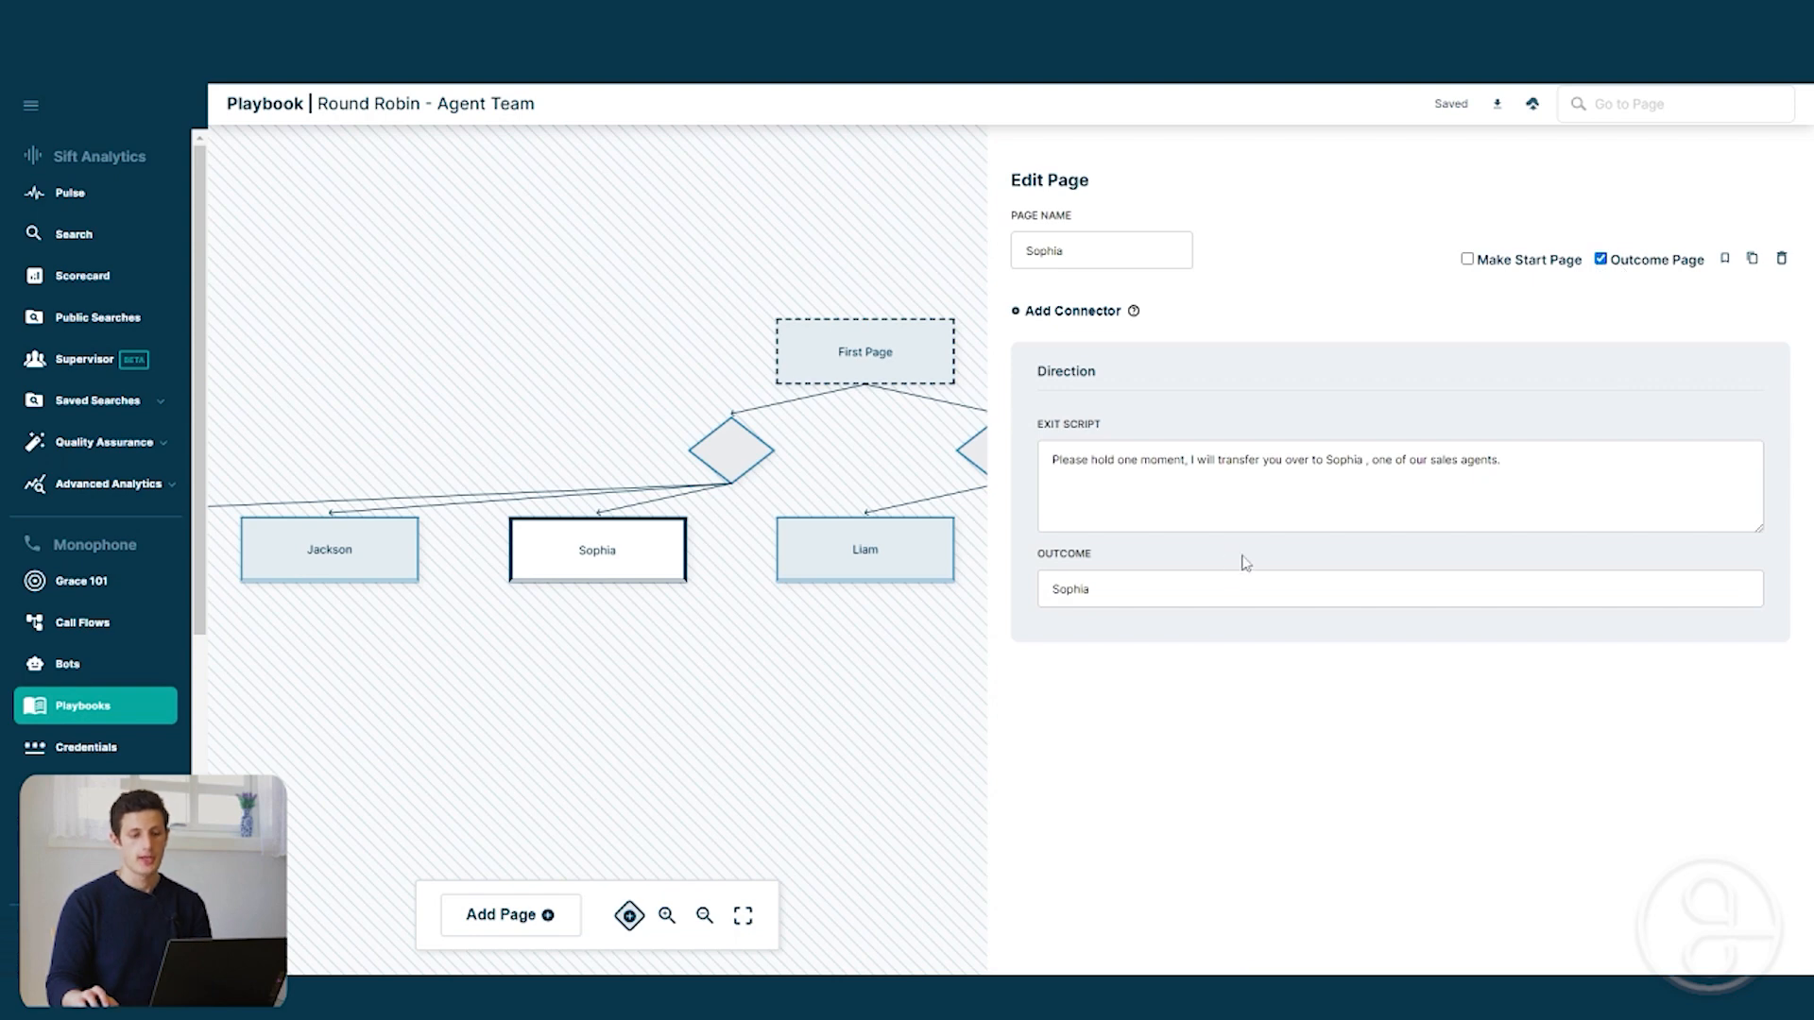
pyautogui.moveTo(1122, 591); pyautogui.dragTo(1054, 587)
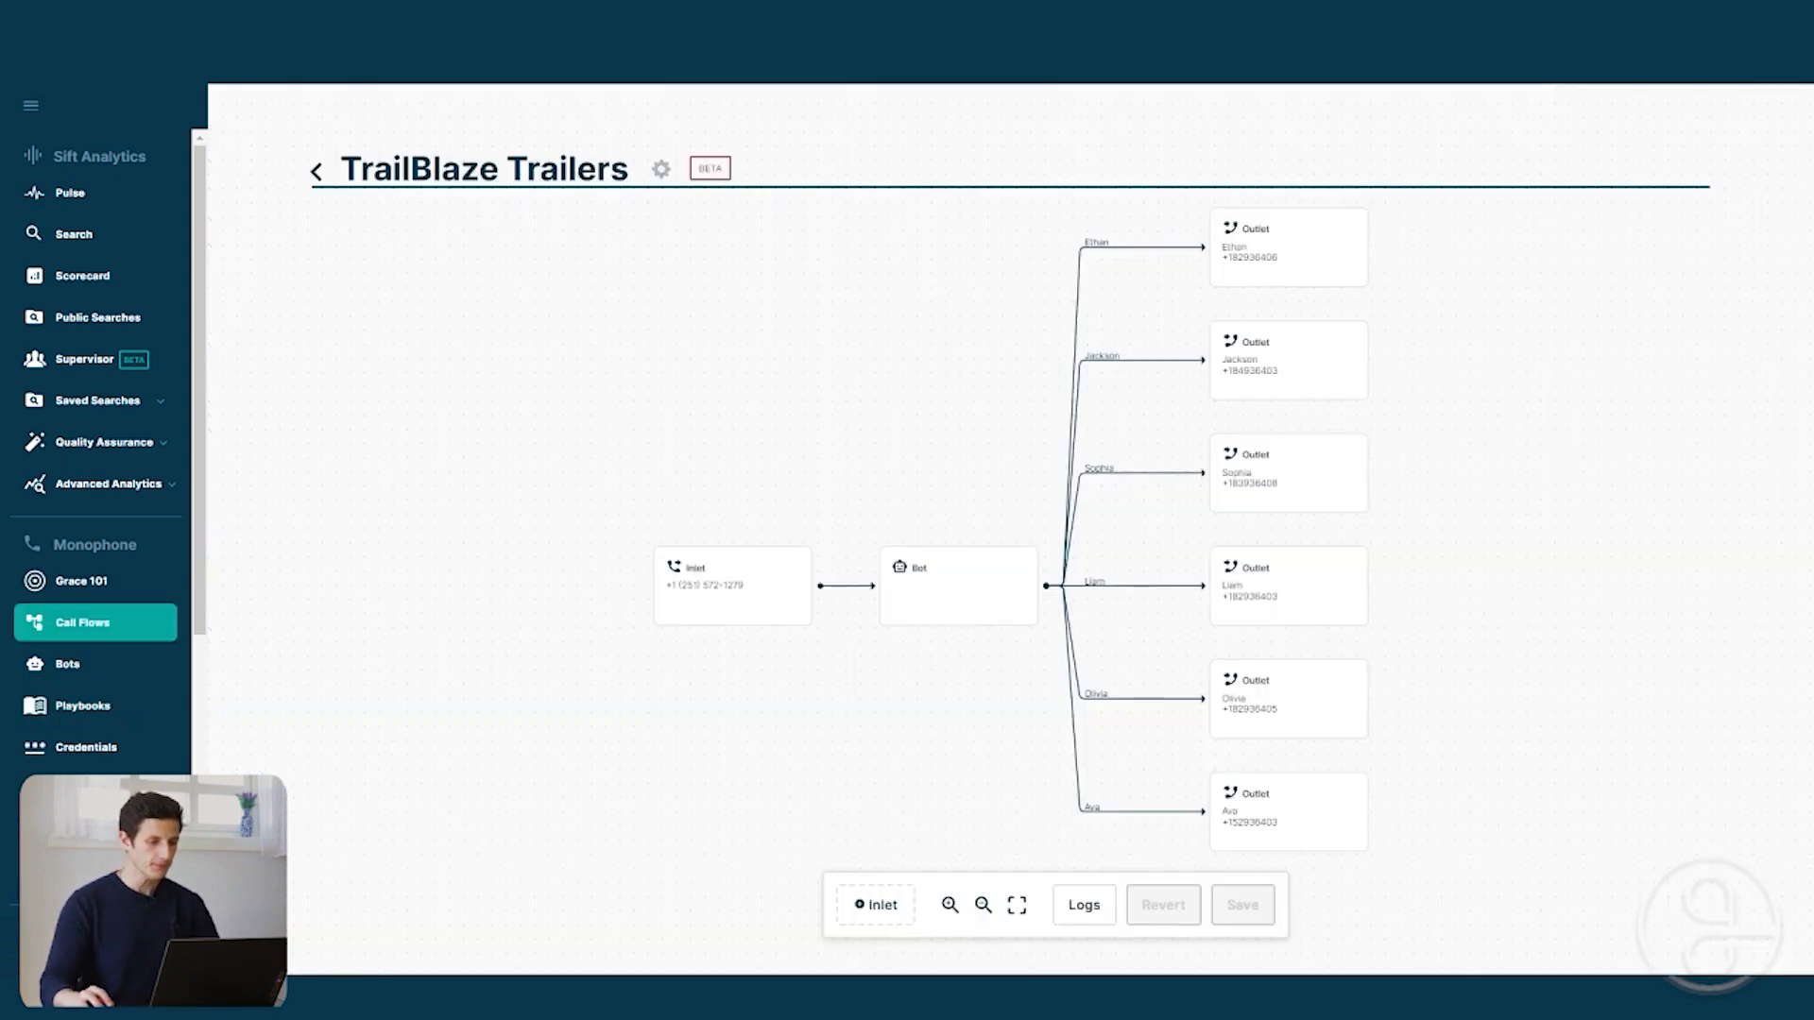
# View the Inlet node's settings in the TrailBlaze Trailers call flow and open the connected Bot node
pyautogui.moveTo(704, 618); pyautogui.dragTo(640, 595)
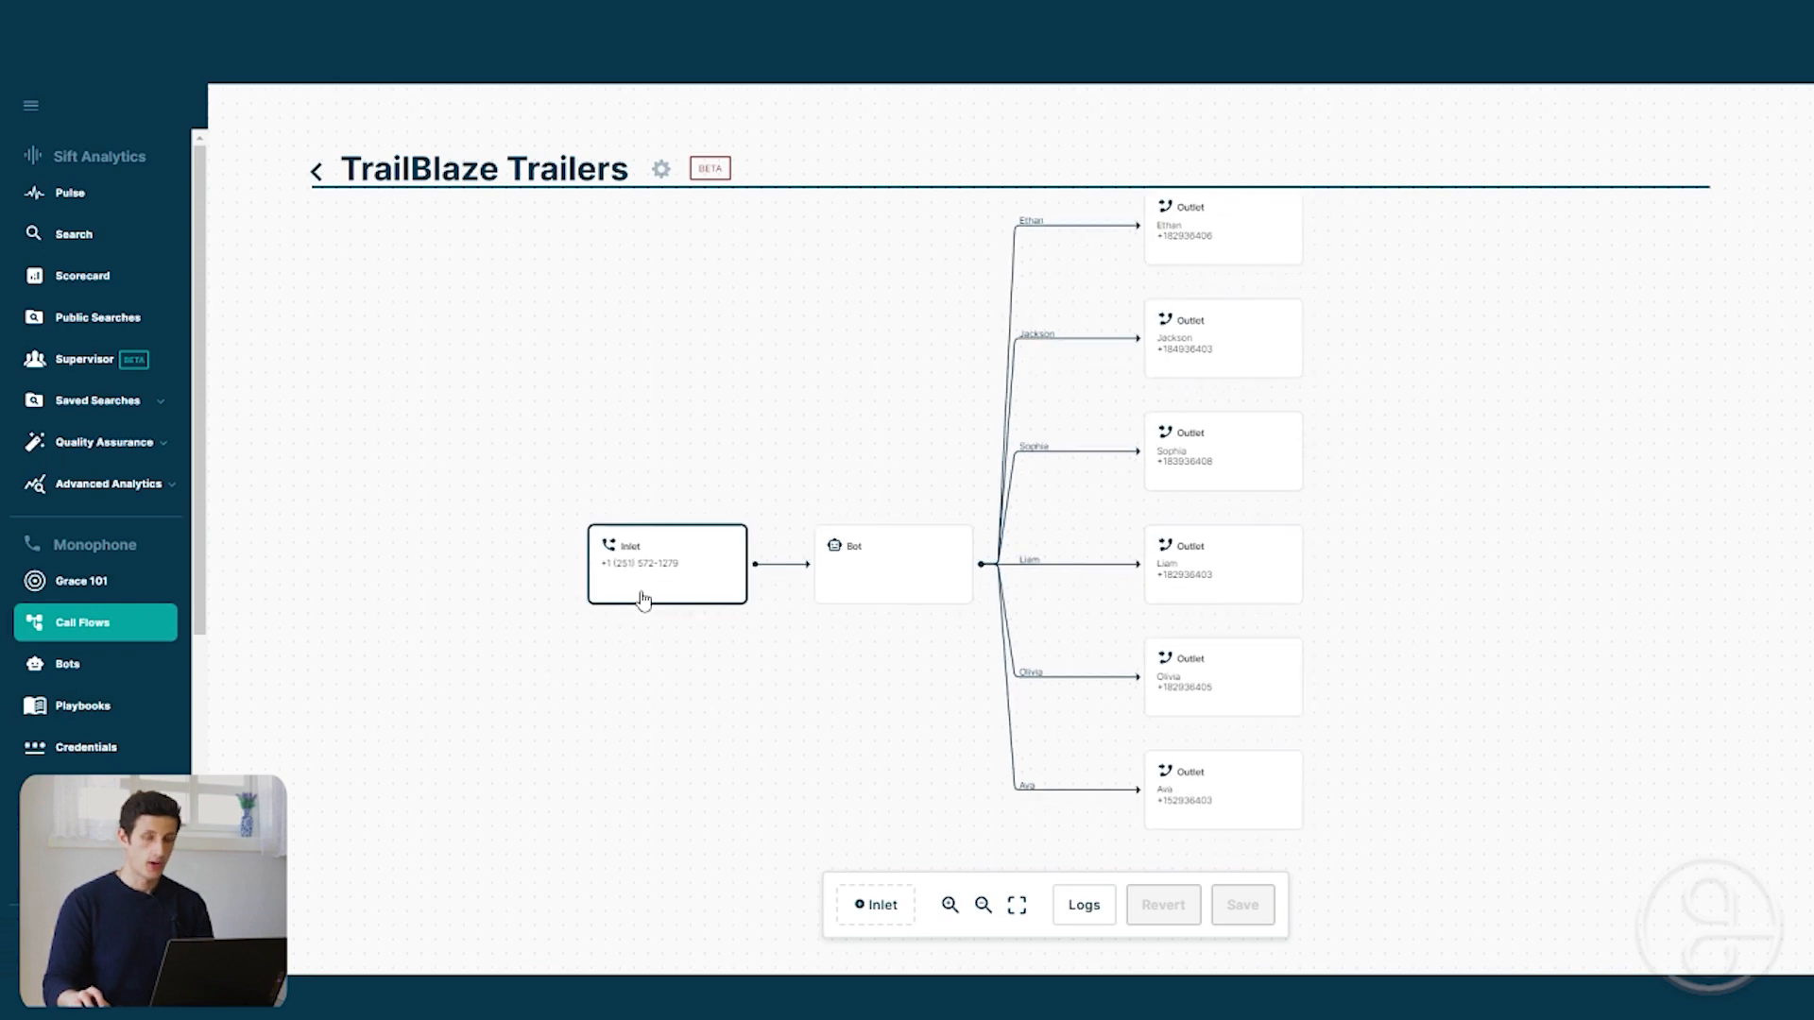
pyautogui.click(662, 586)
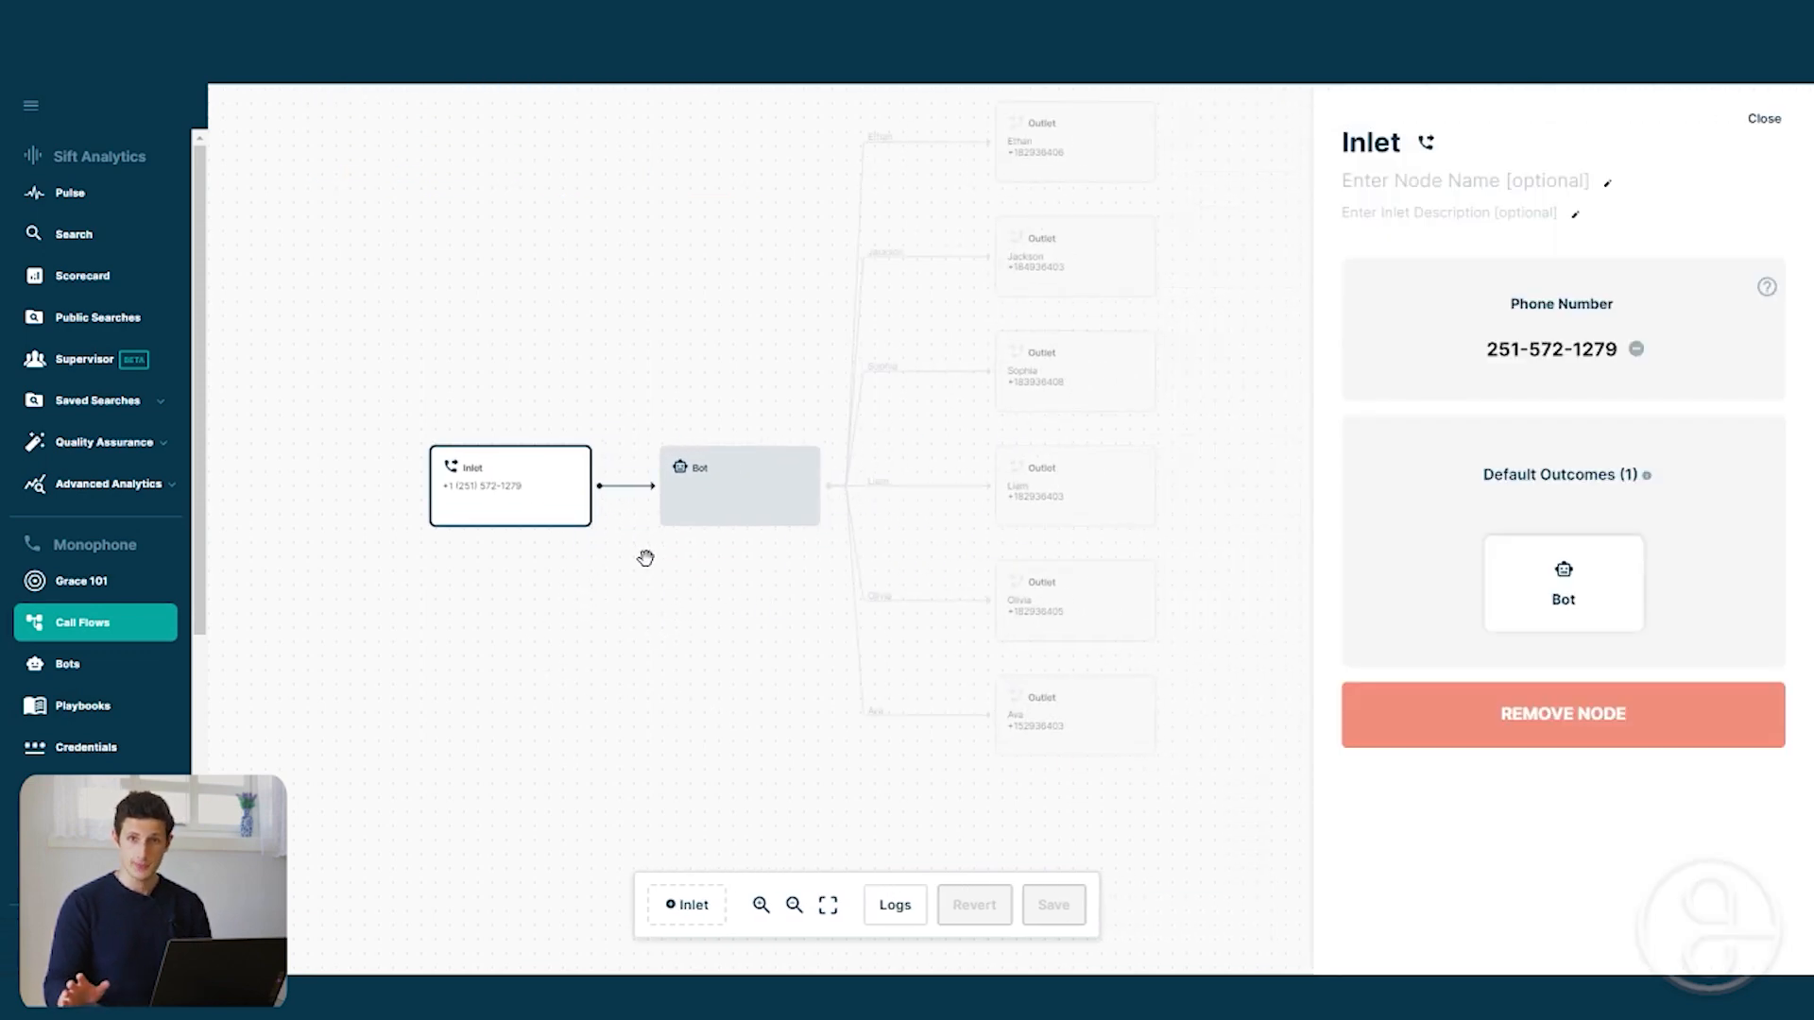
pyautogui.click(743, 493)
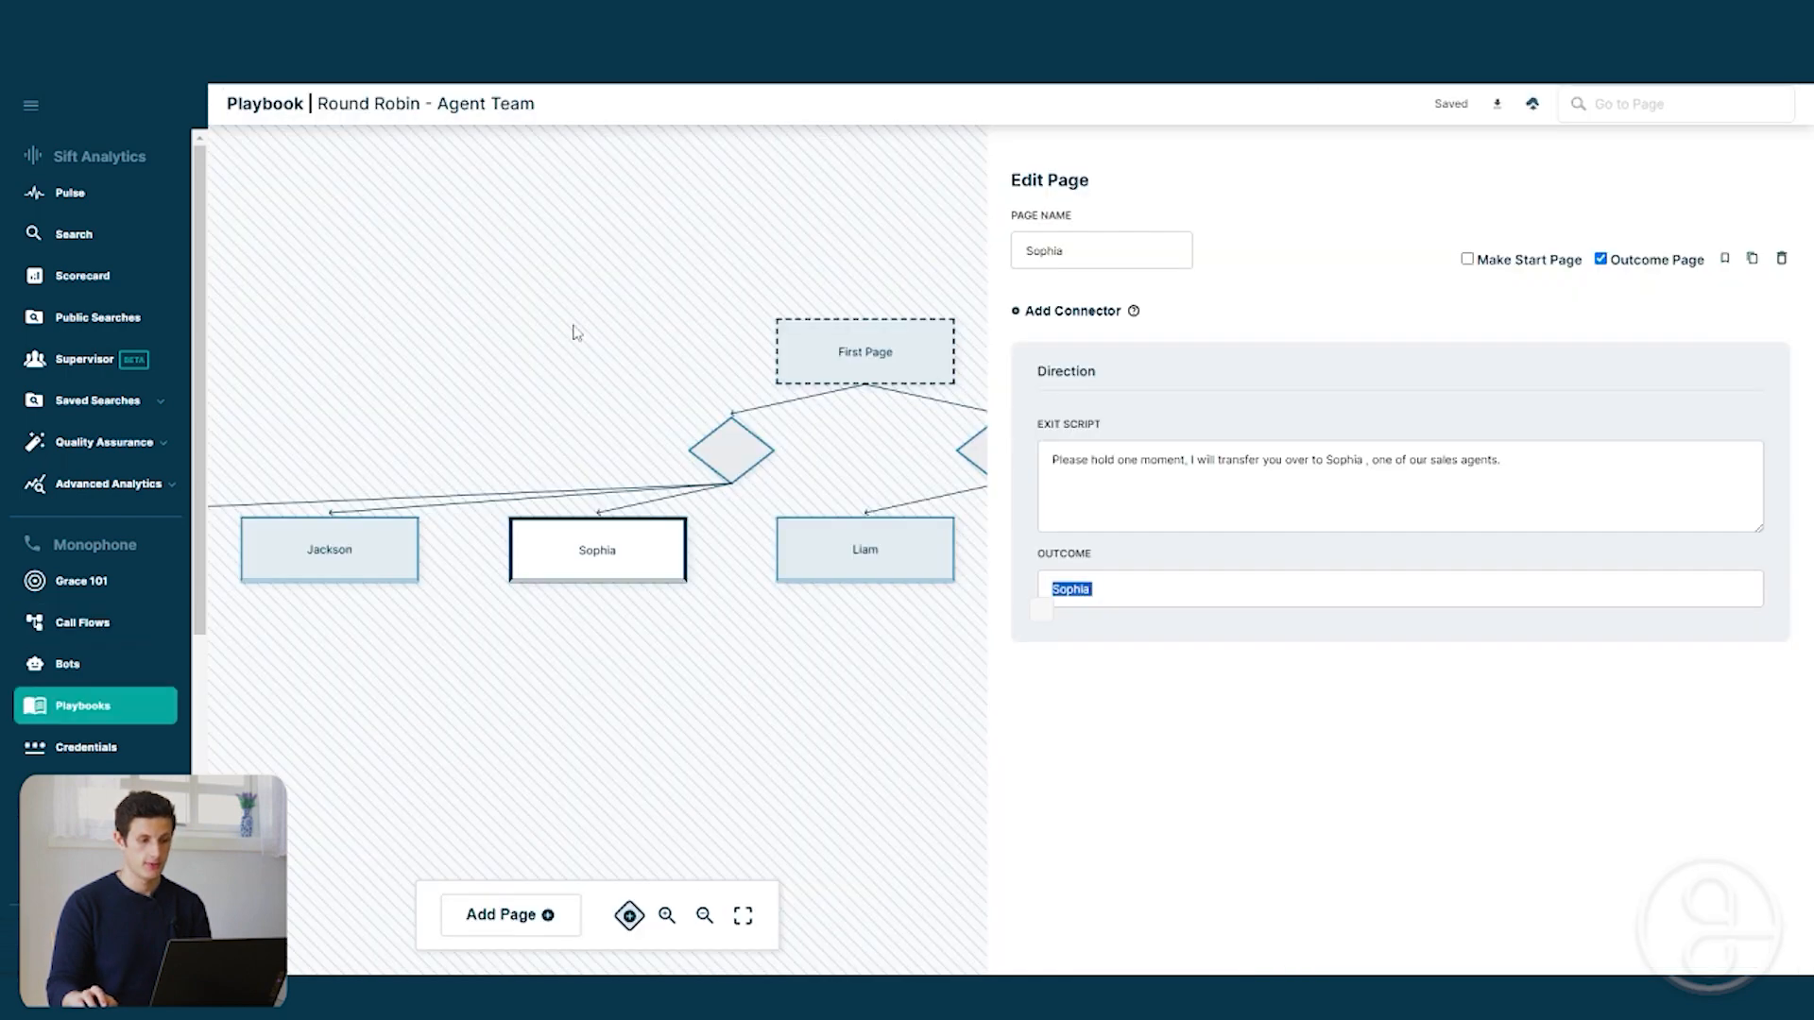
# Review the Bot node's selected playbook and the outlets assigned to its playbook outcomes
pyautogui.moveTo(571, 331); pyautogui.dragTo(393, 332)
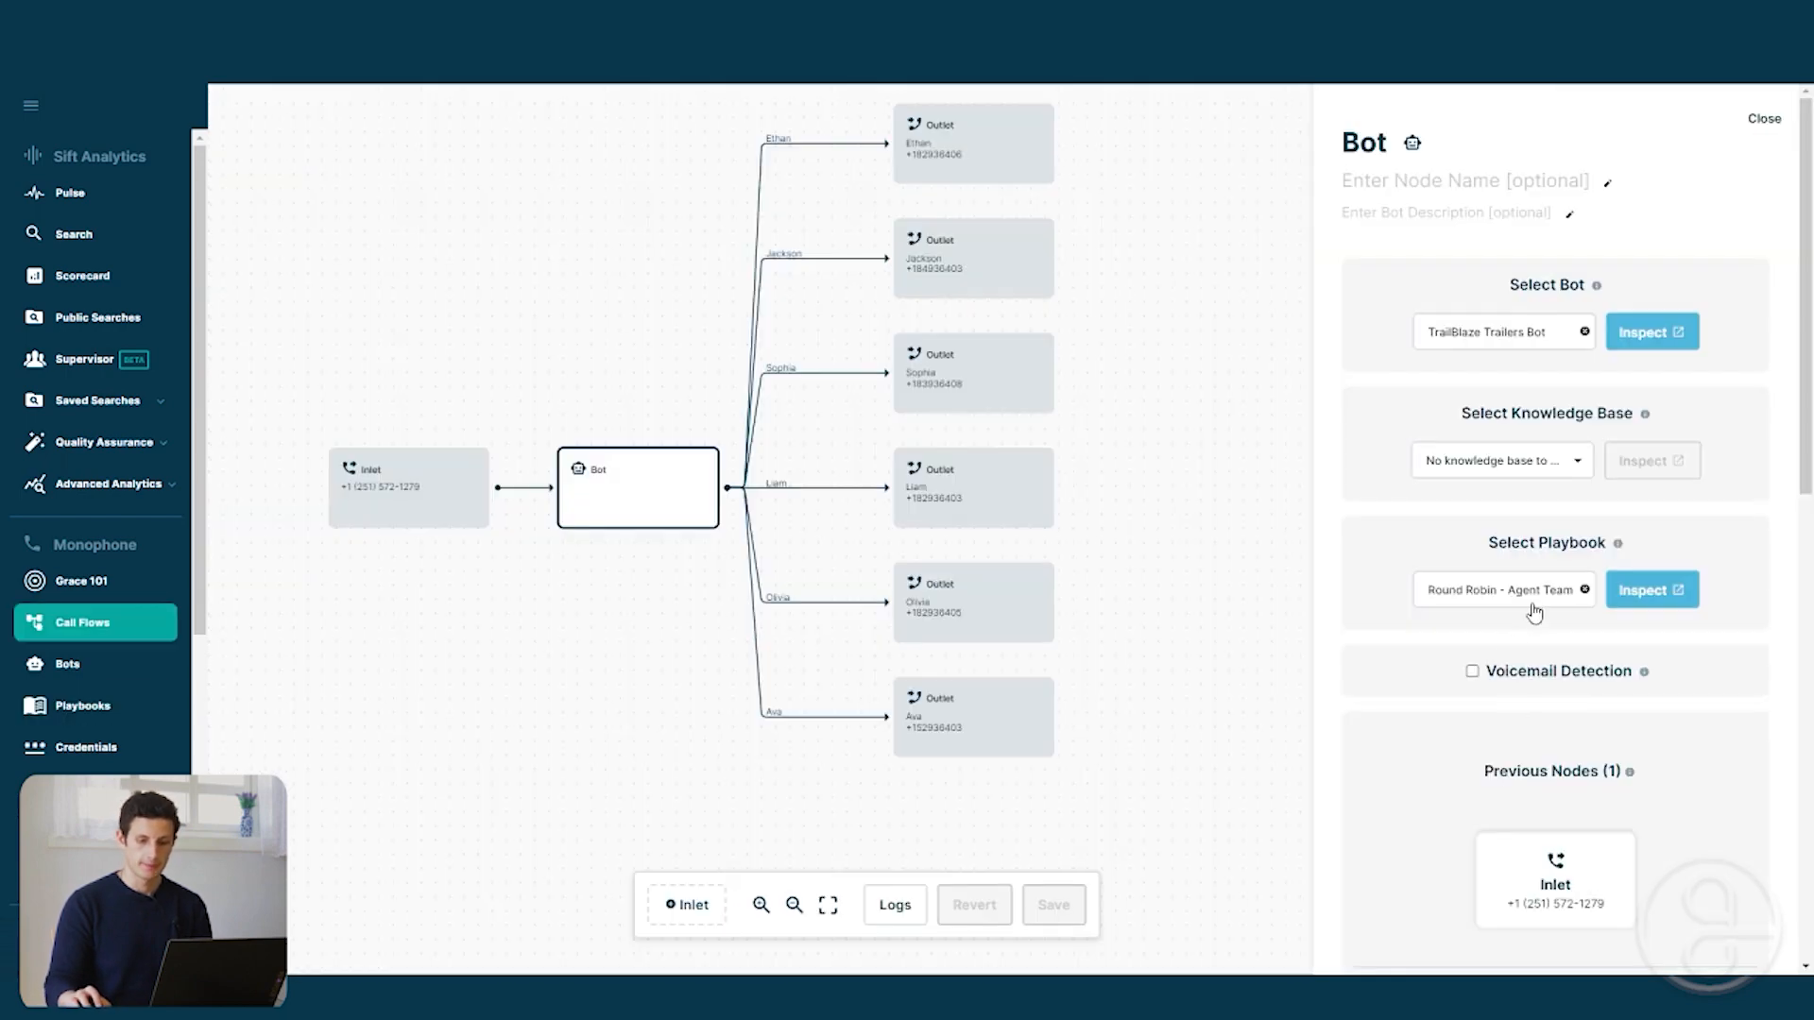
pyautogui.scroll(-2, 1559, 451)
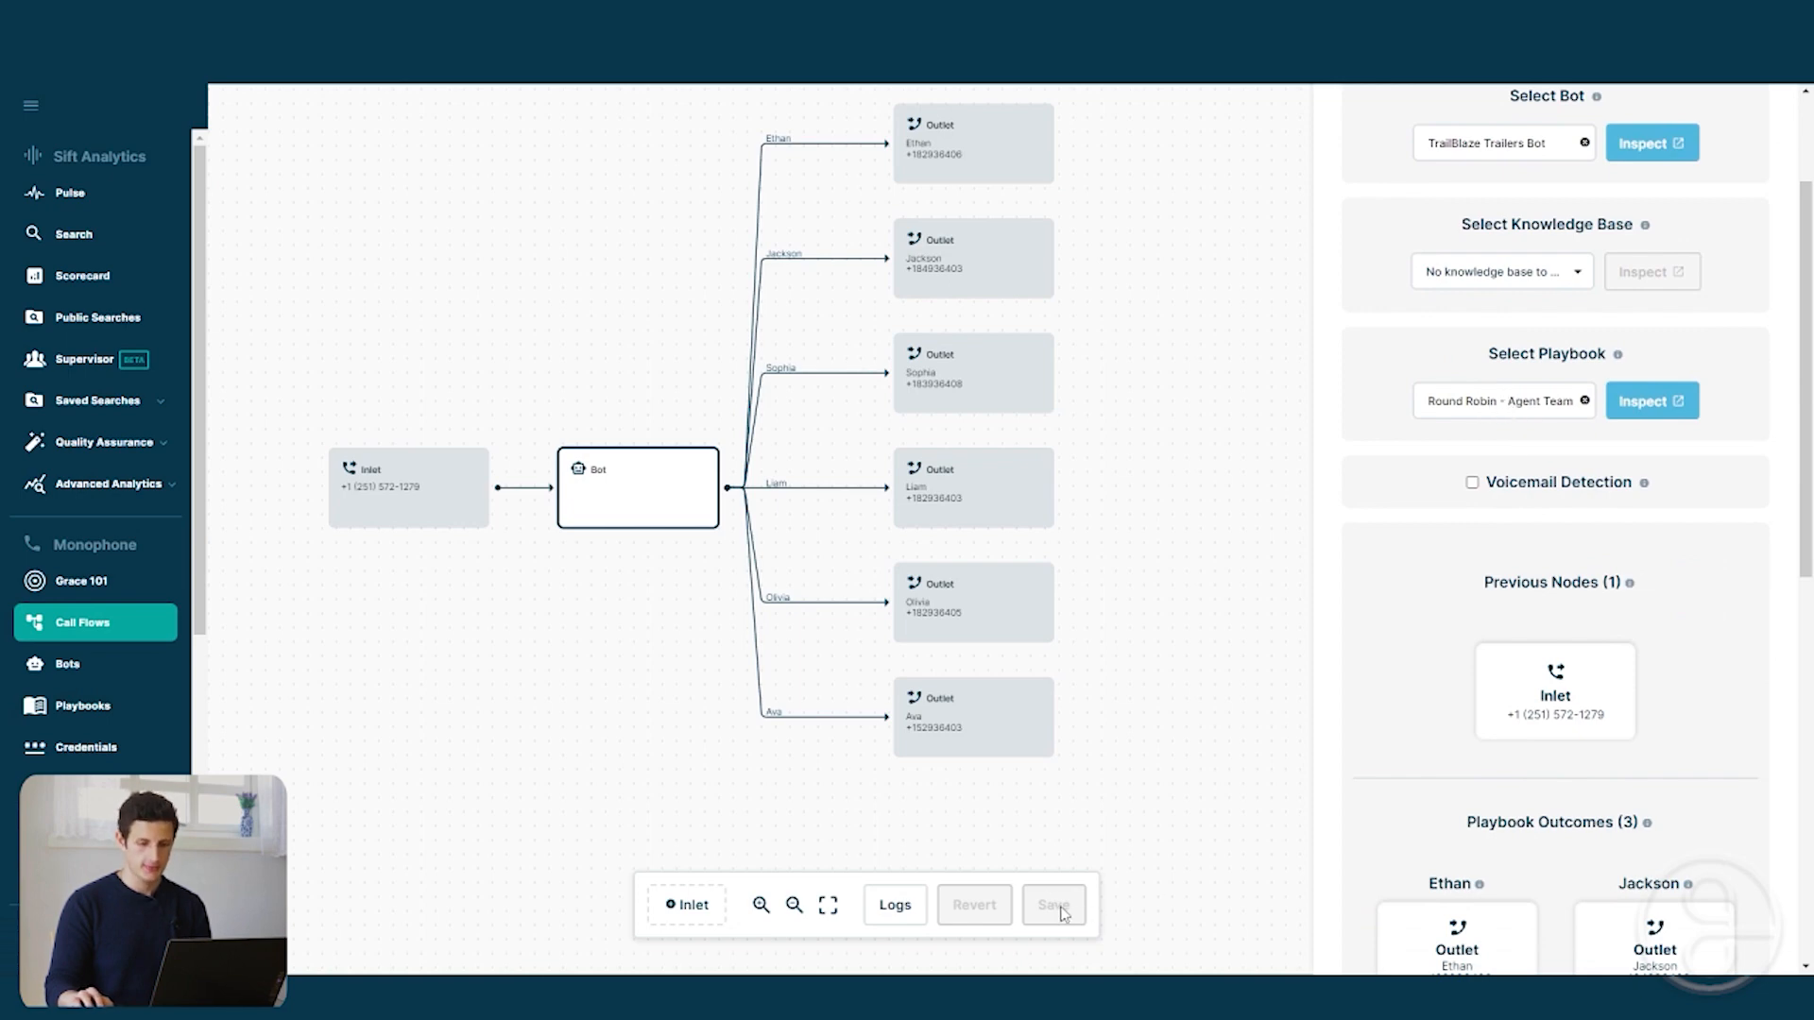
pyautogui.scroll(-5, 1538, 567)
pyautogui.moveTo(1431, 466)
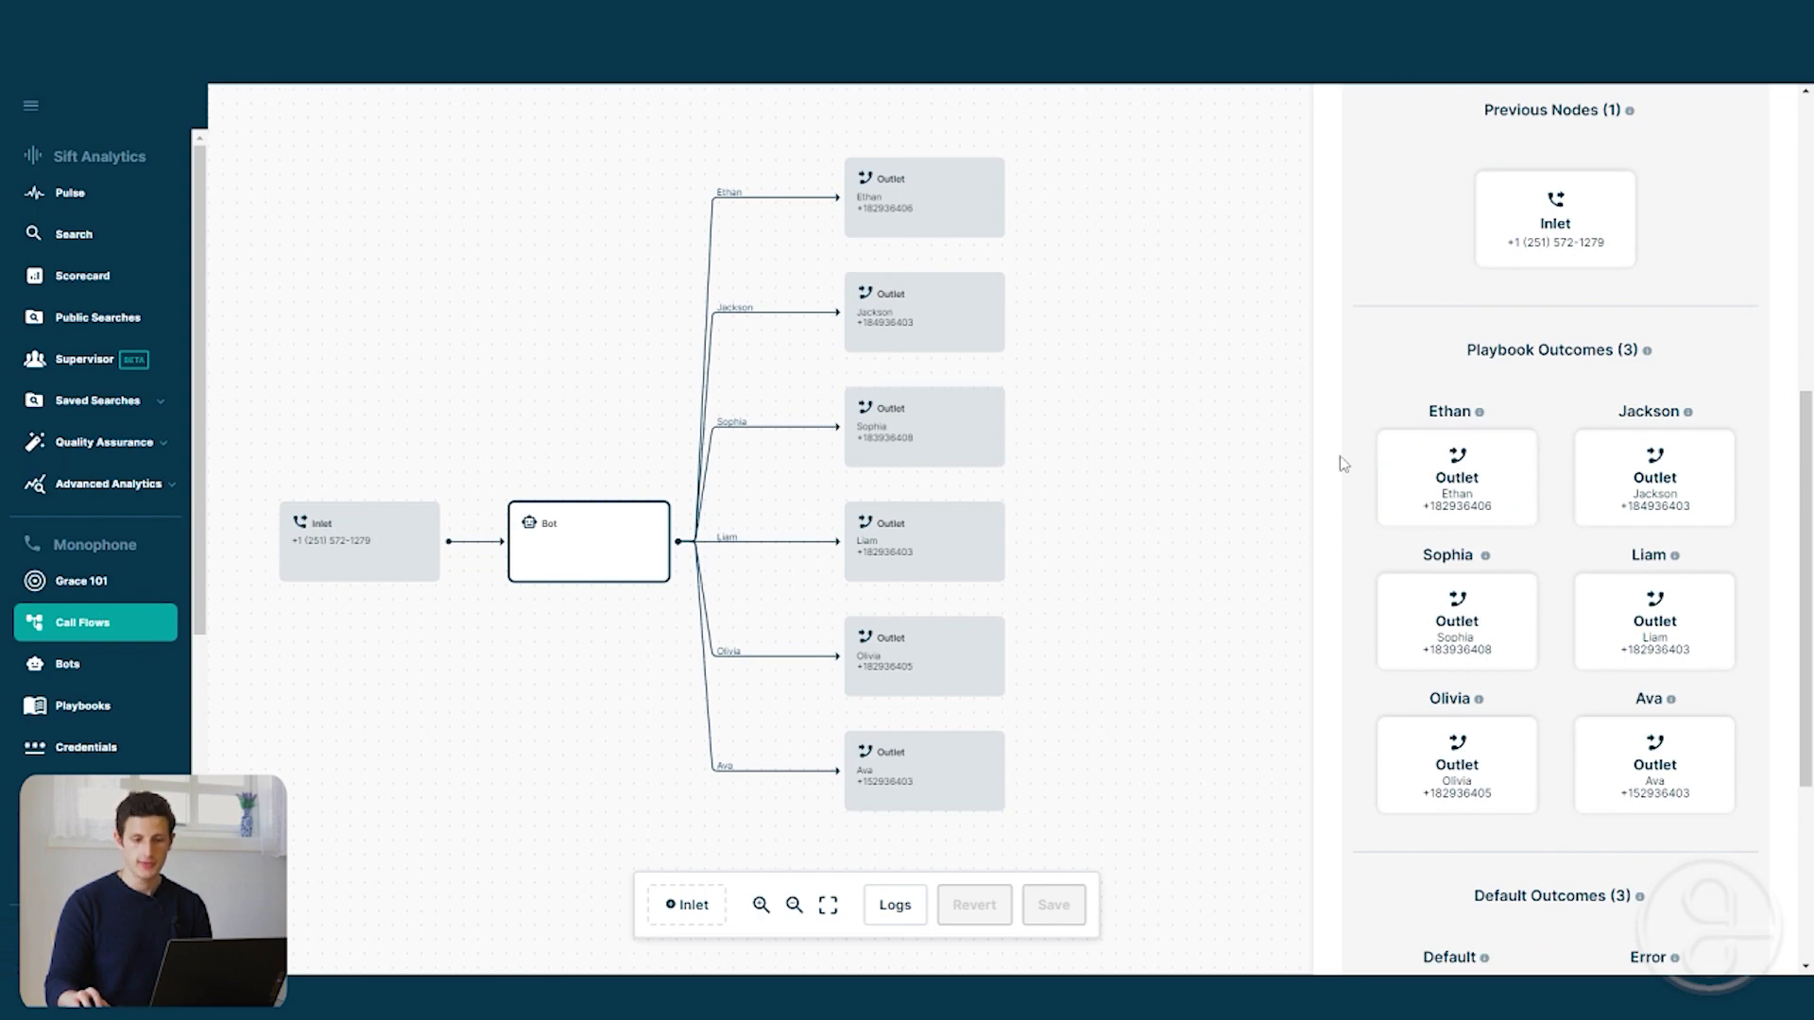
pyautogui.moveTo(1521, 514)
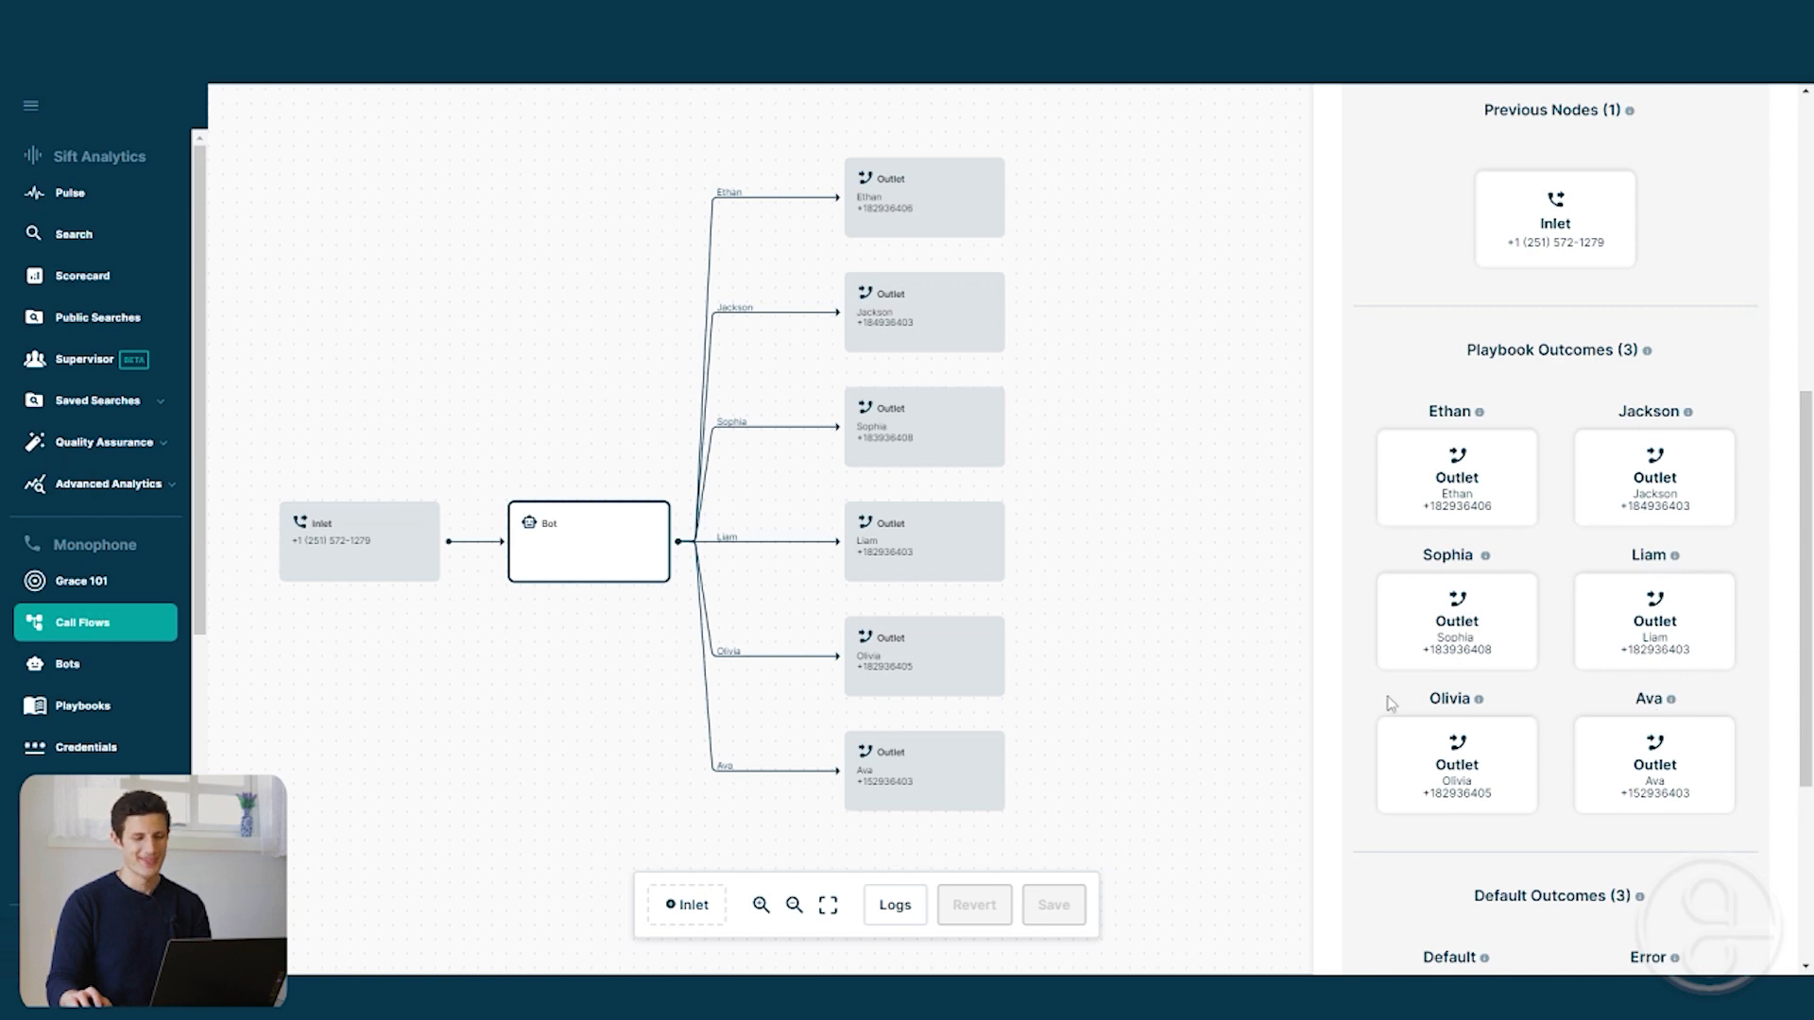
pyautogui.moveTo(1436, 805)
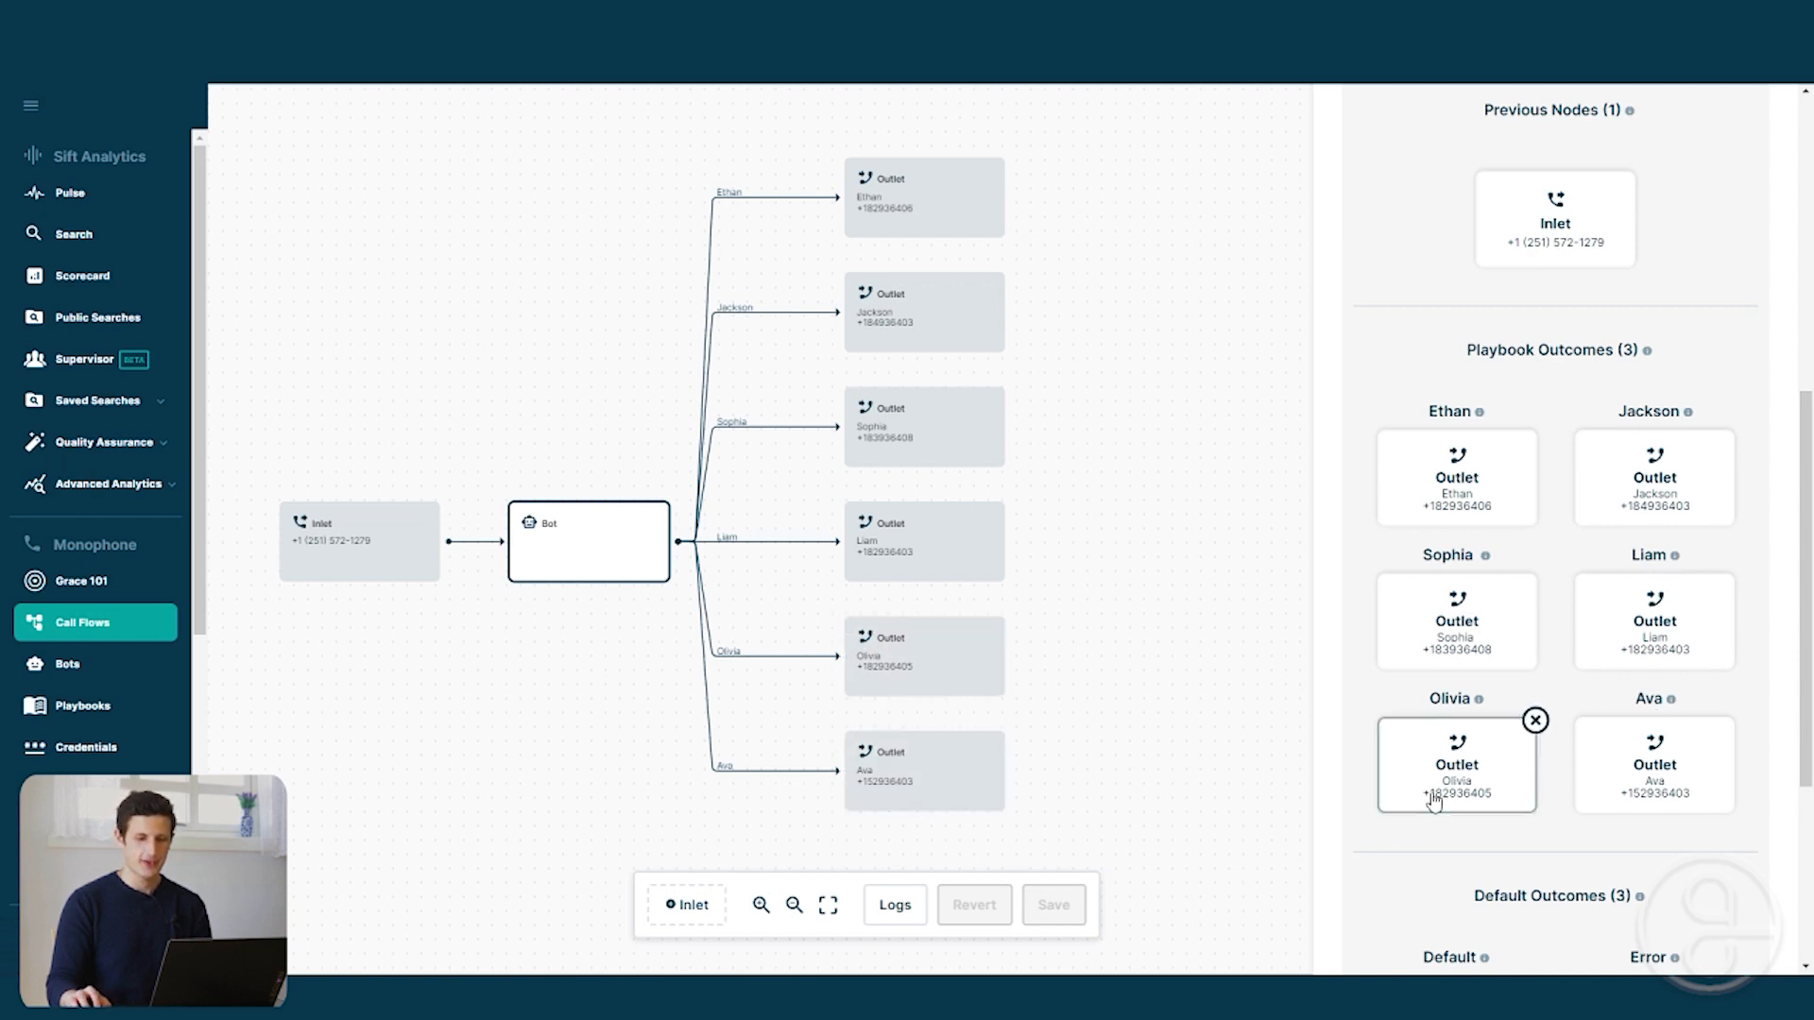
# Open the outlet of the first playbook outcome and highlight its phone number
pyautogui.click(1480, 513)
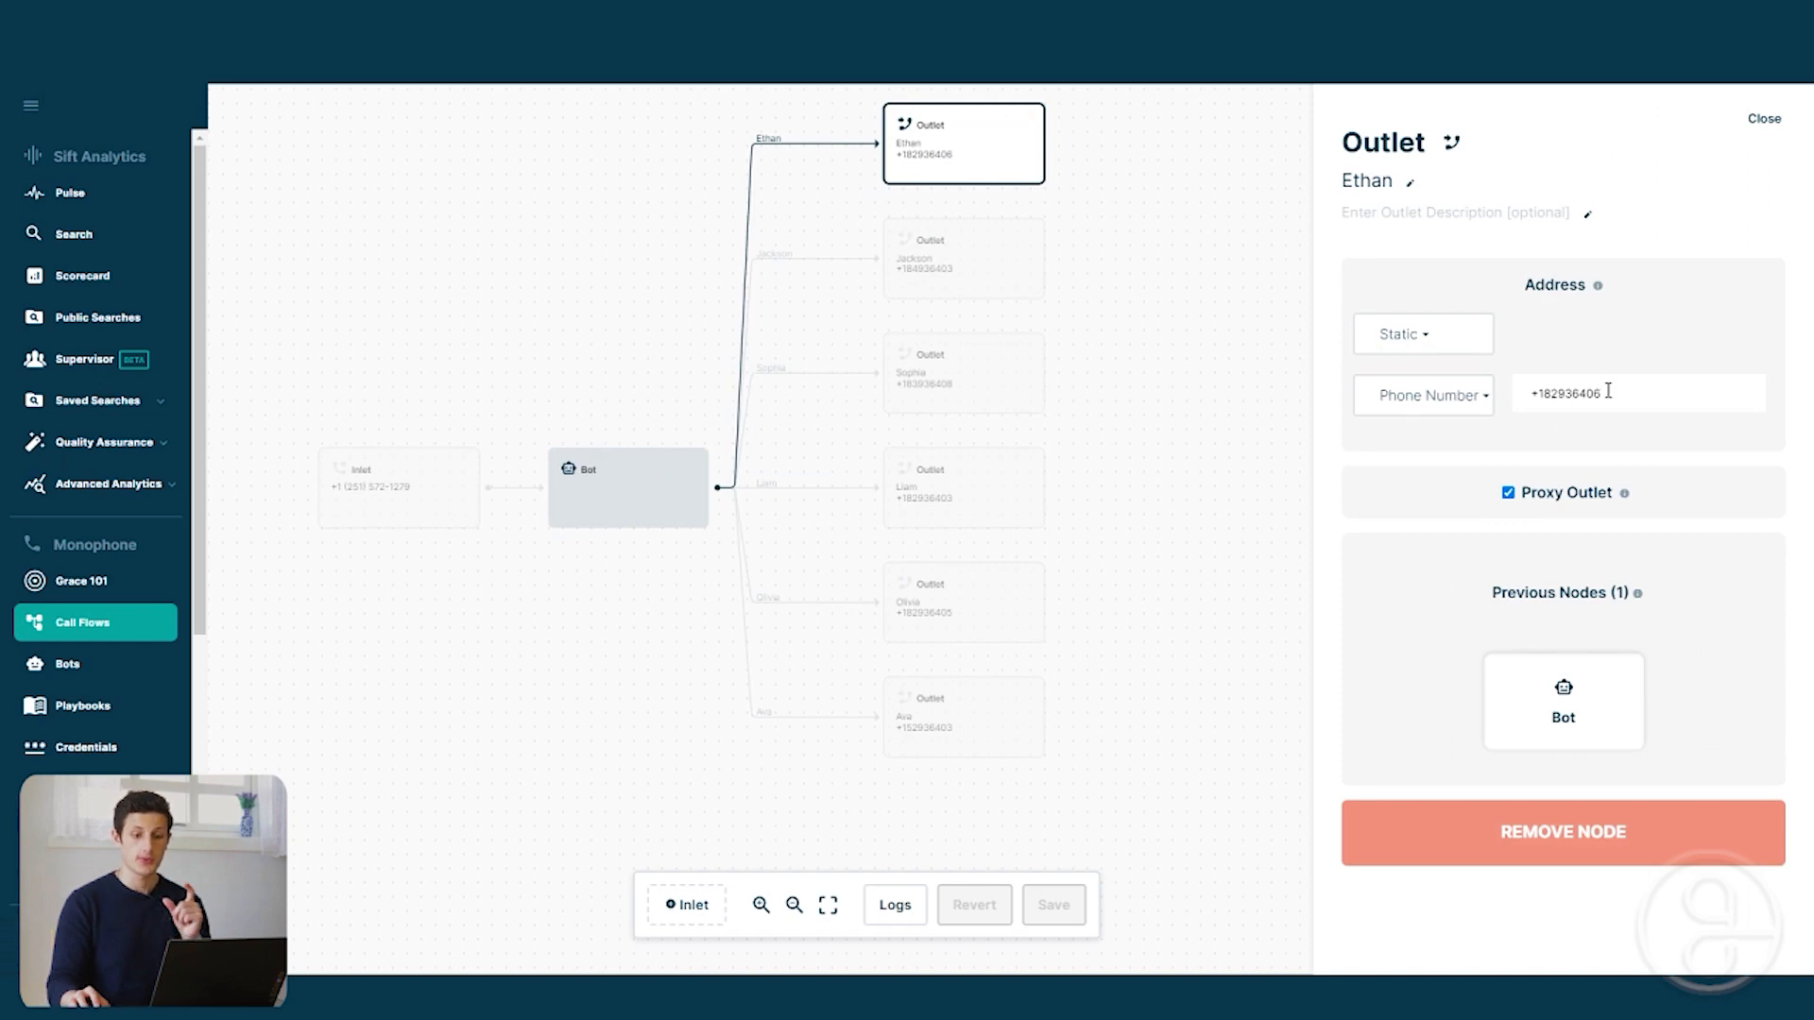
pyautogui.moveTo(1617, 396); pyautogui.dragTo(1518, 398)
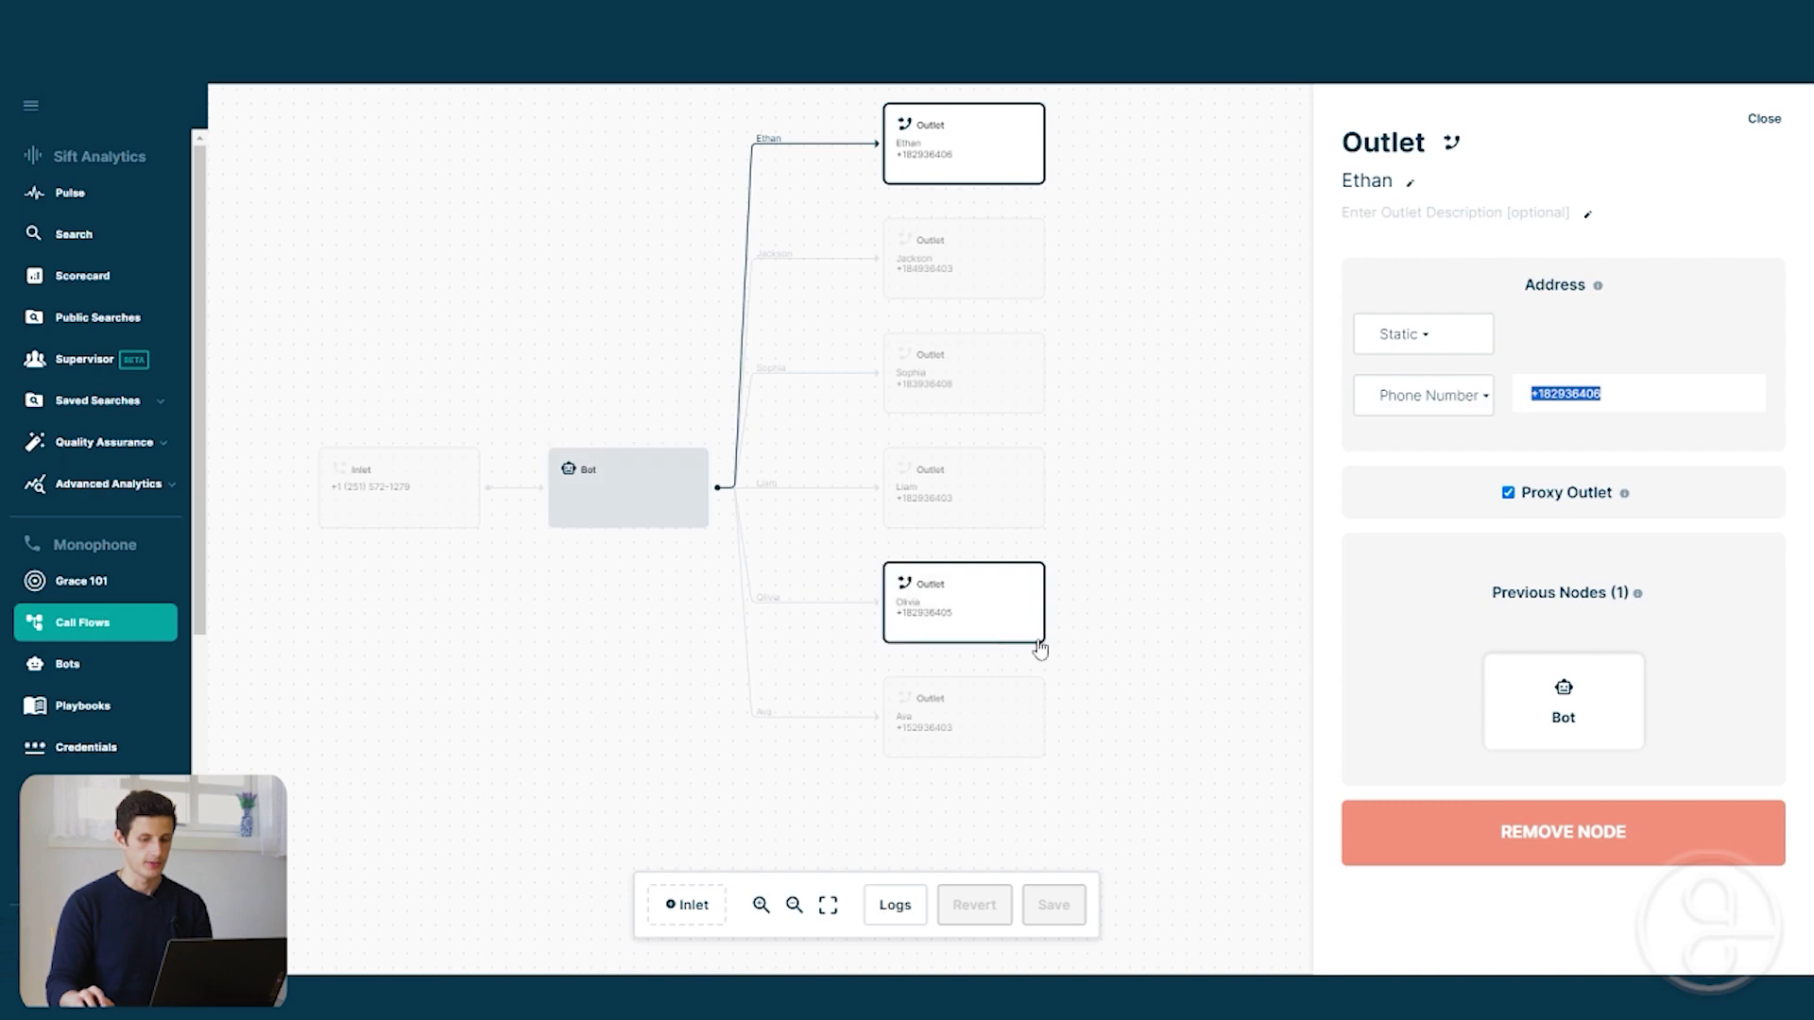
# Detach the outlet from the last playbook outcome of the Bot node
pyautogui.click(639, 506)
pyautogui.scroll(-8, 1559, 567)
pyautogui.scroll(3, 1719, 563)
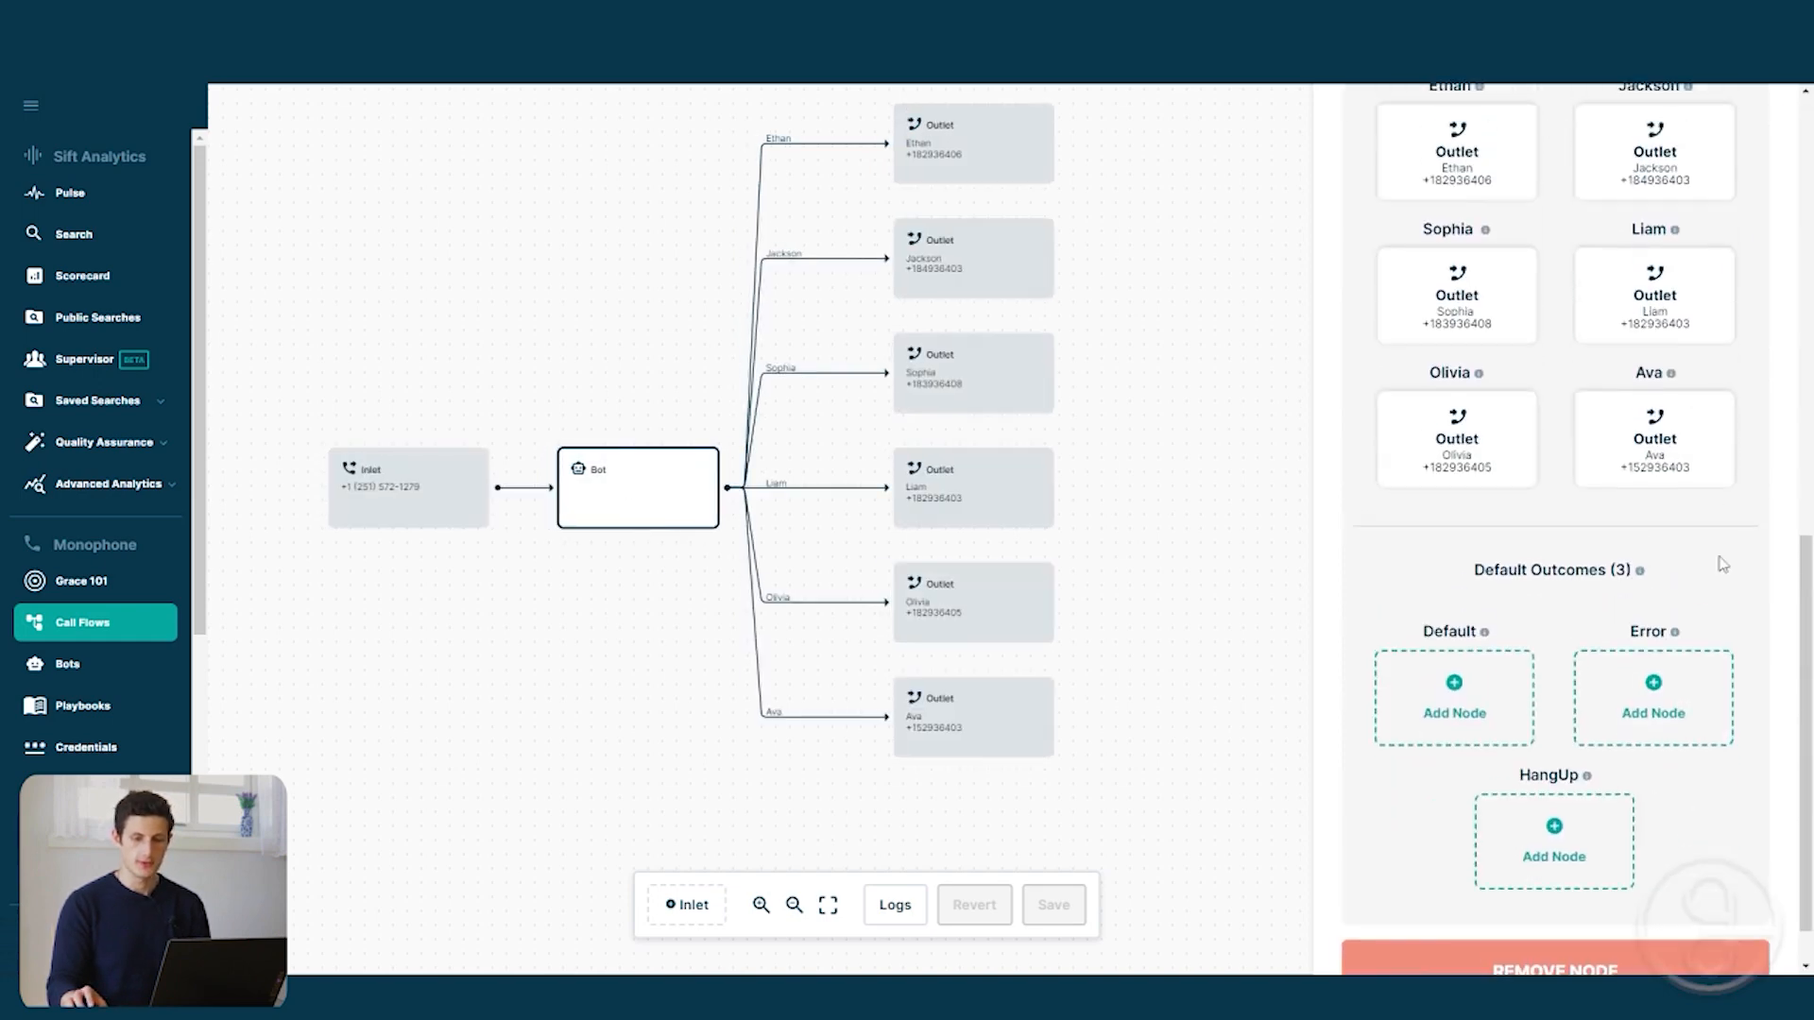
pyautogui.click(1735, 533)
# Add a new Outlet node to the Bot's last playbook outcome and enter the agent's phone number as its address
pyautogui.click(1679, 592)
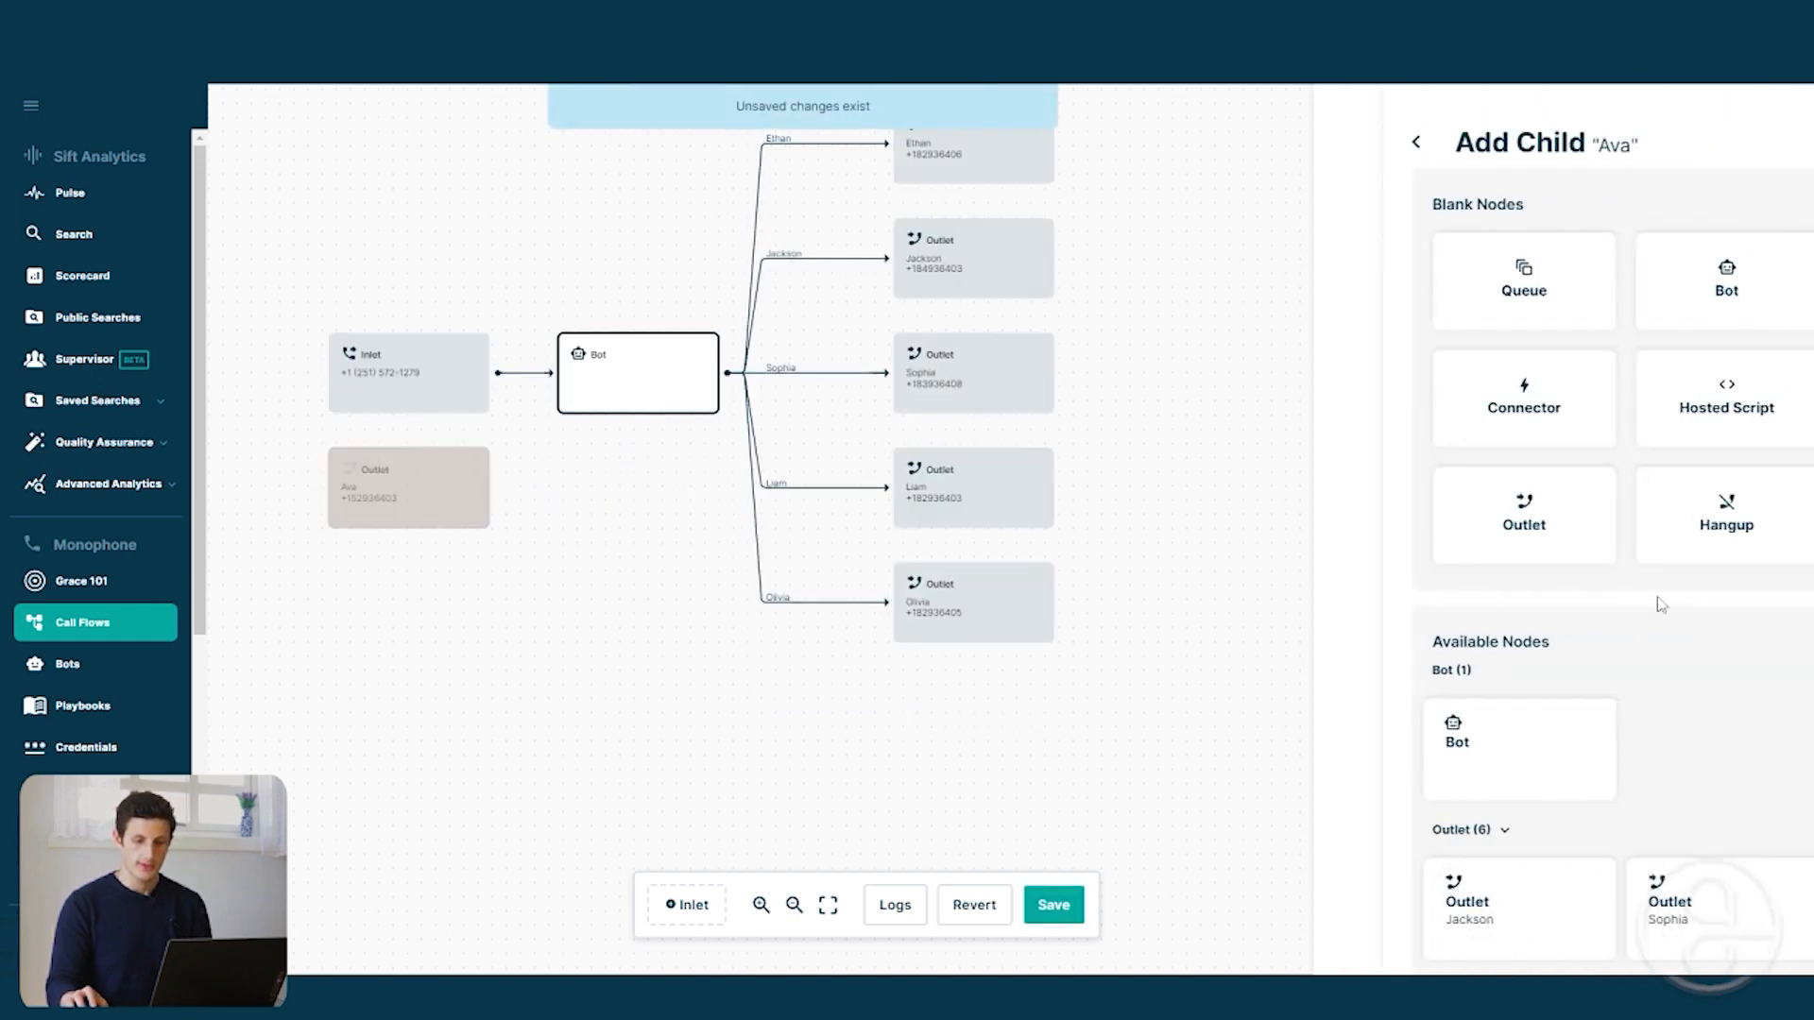
pyautogui.click(1506, 518)
pyautogui.click(1565, 397)
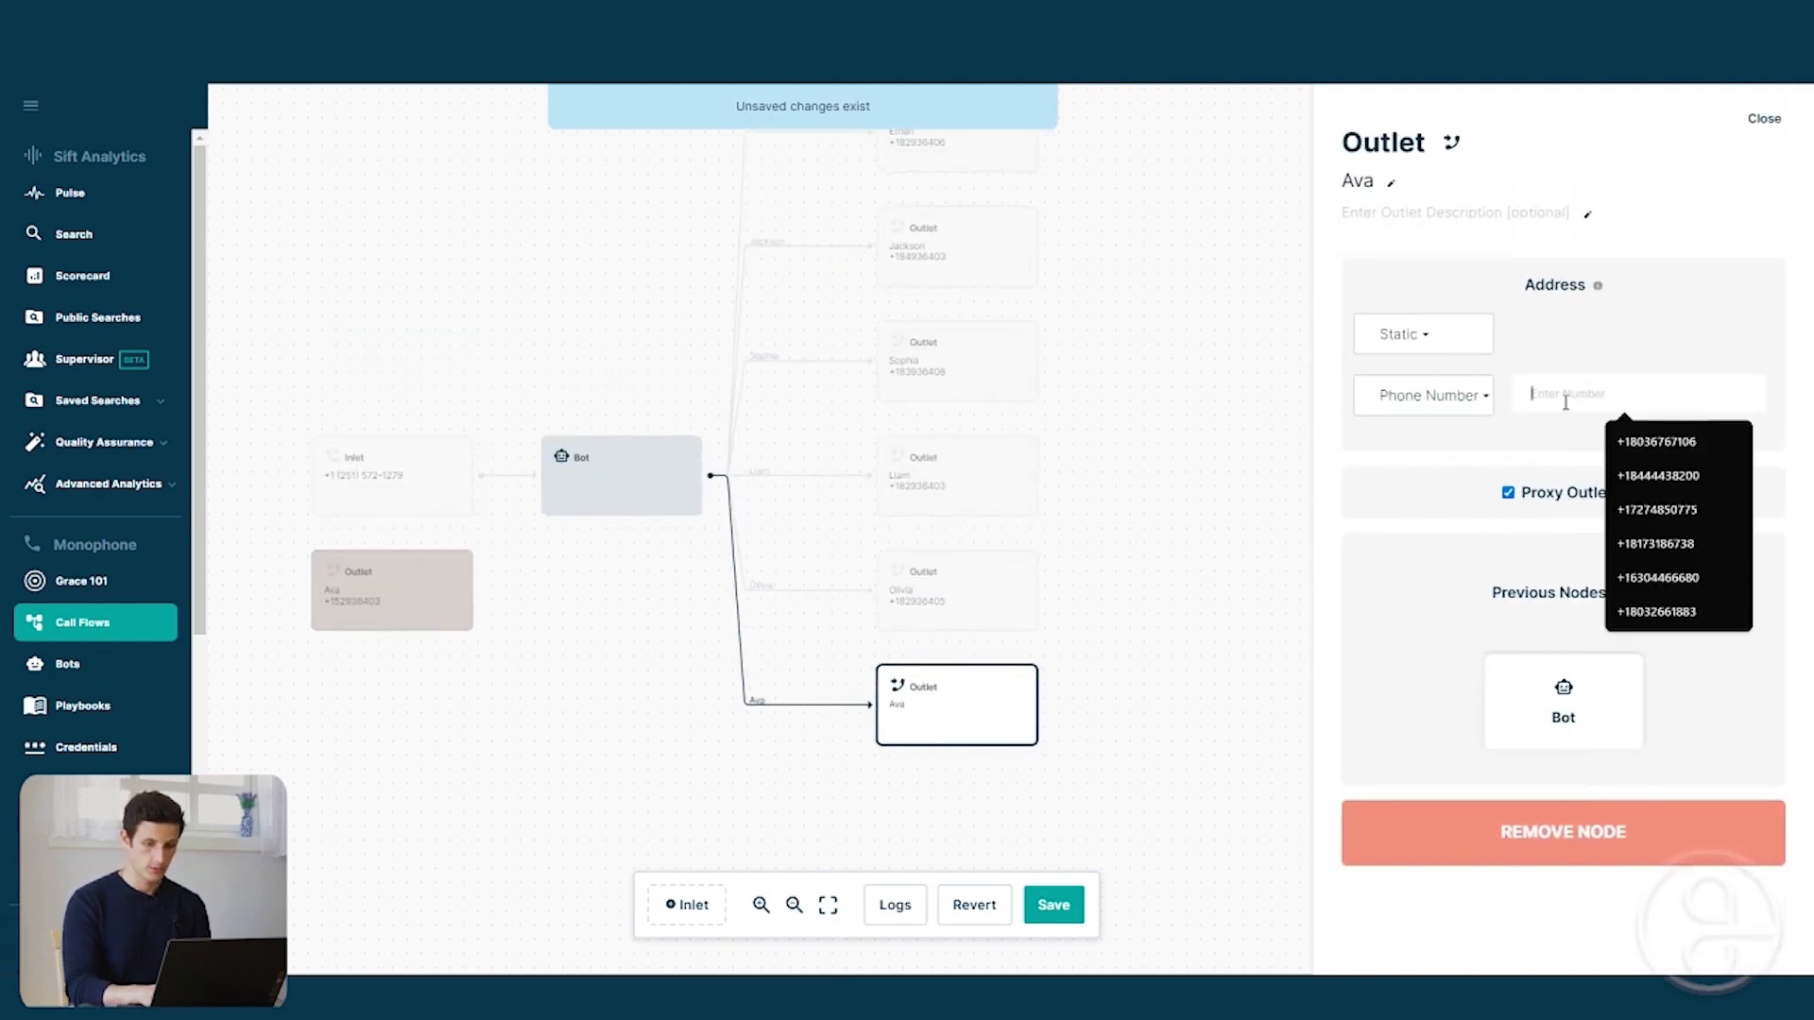
pyautogui.write('+192483905')
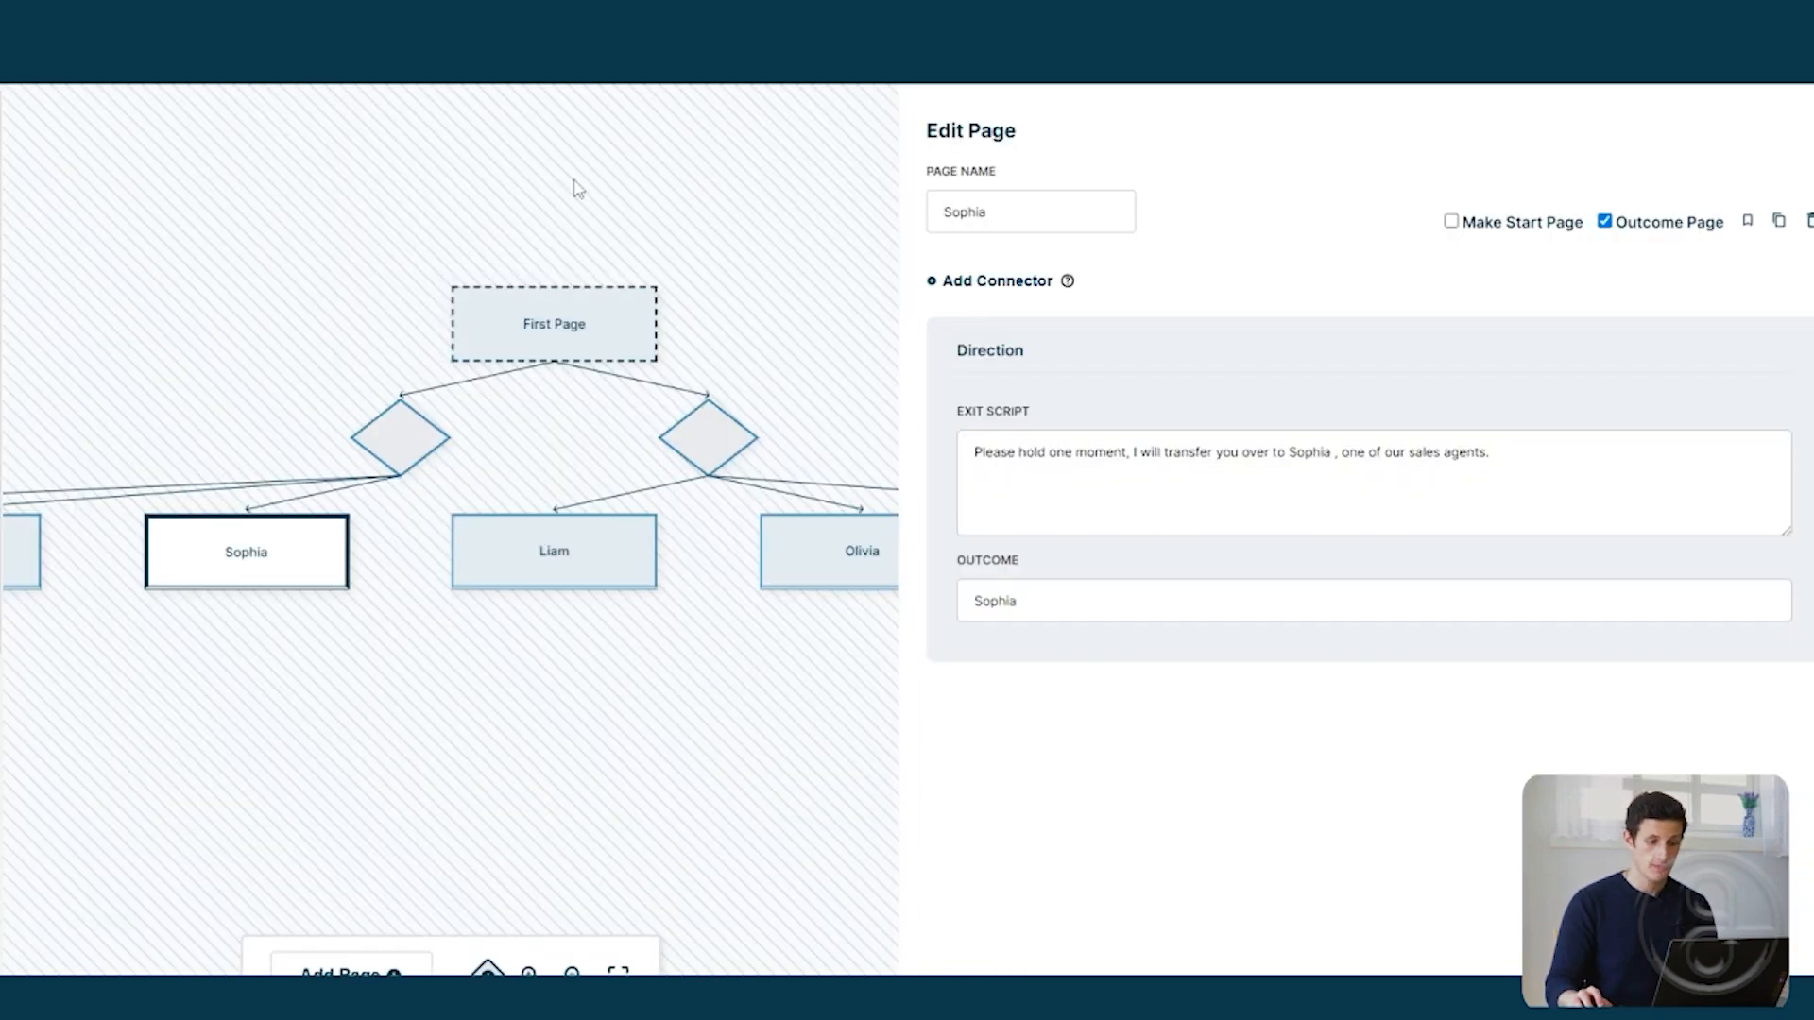
# Review the playbook's First Page answer options and the Sales Team logic page they lead to
pyautogui.click(496, 342)
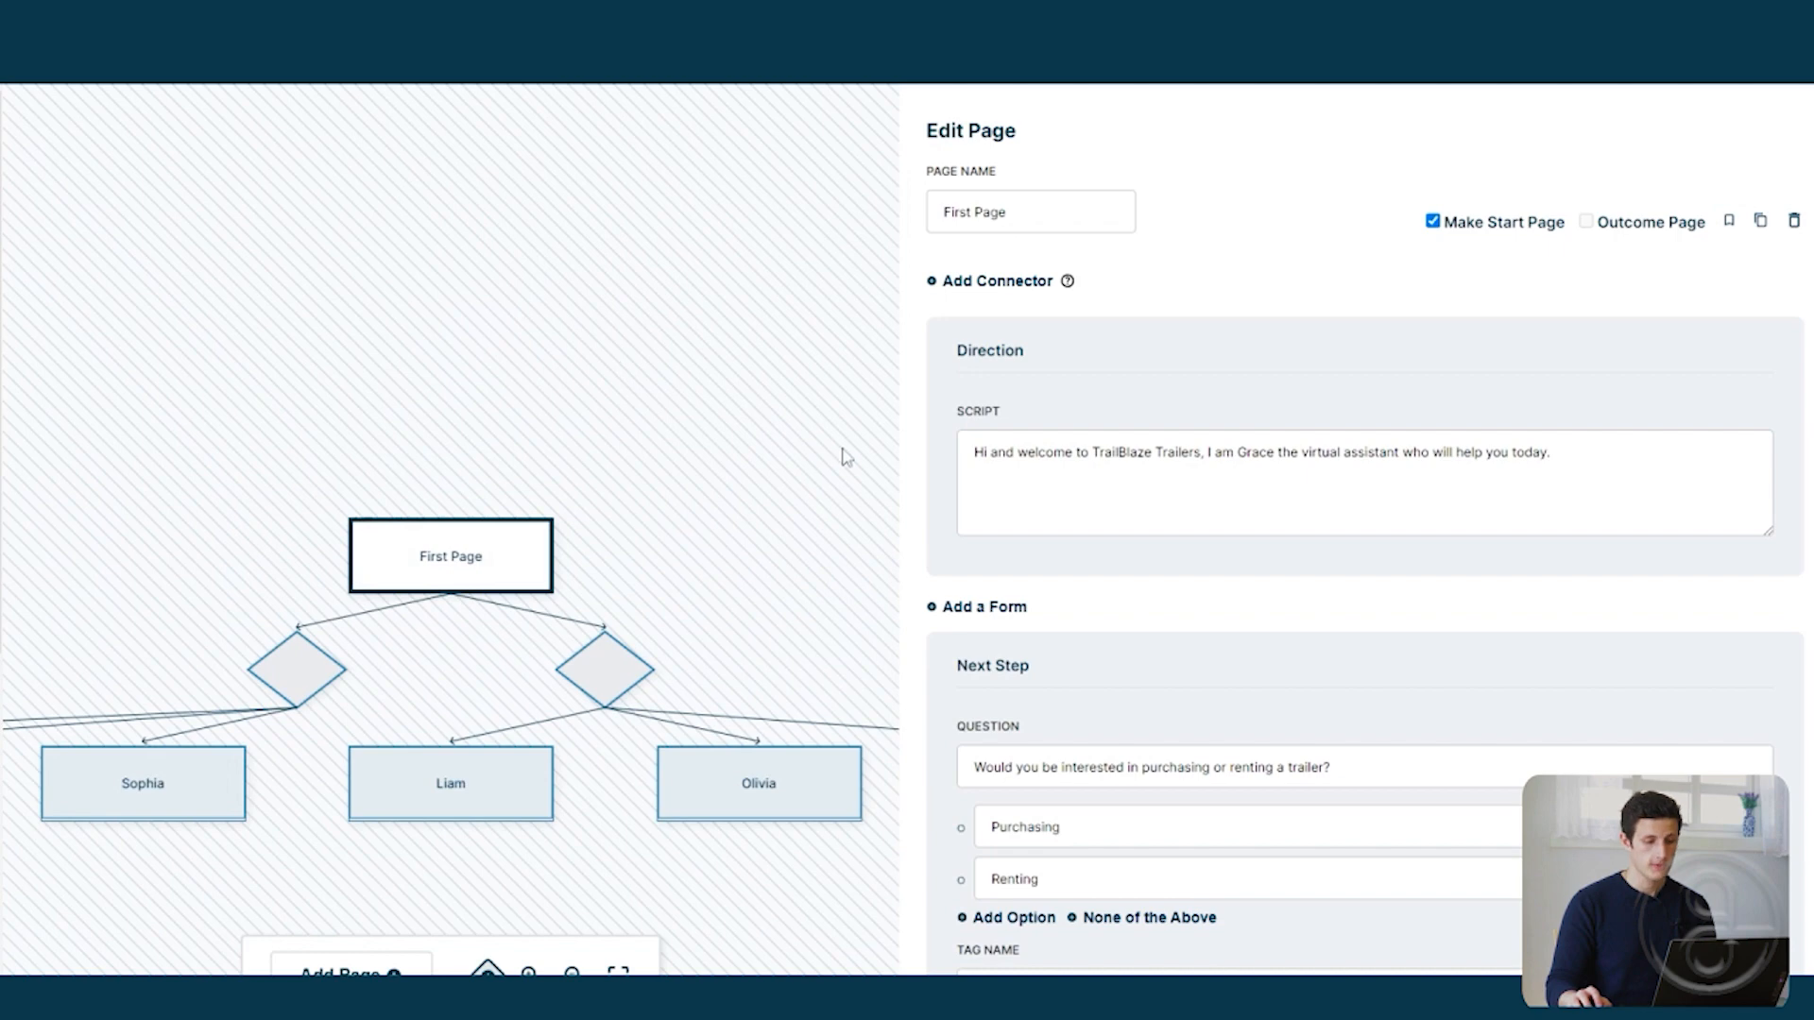
pyautogui.scroll(-1, 1154, 756)
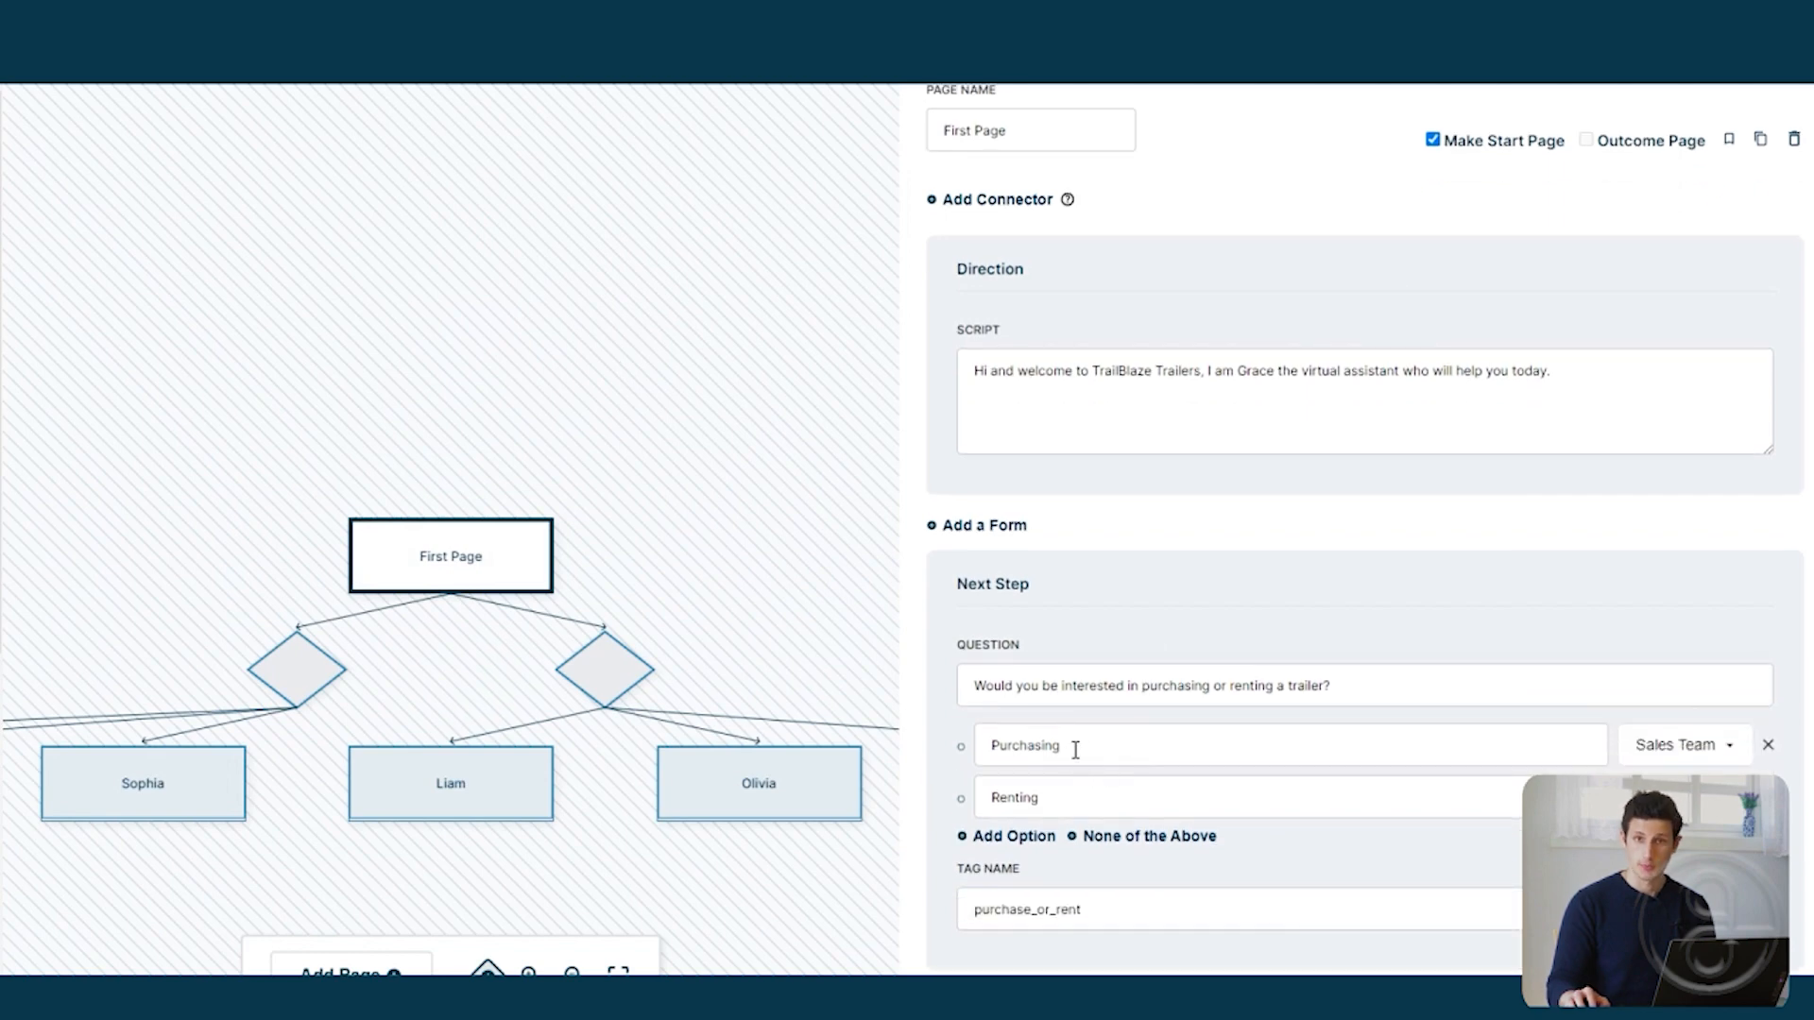
pyautogui.click(288, 680)
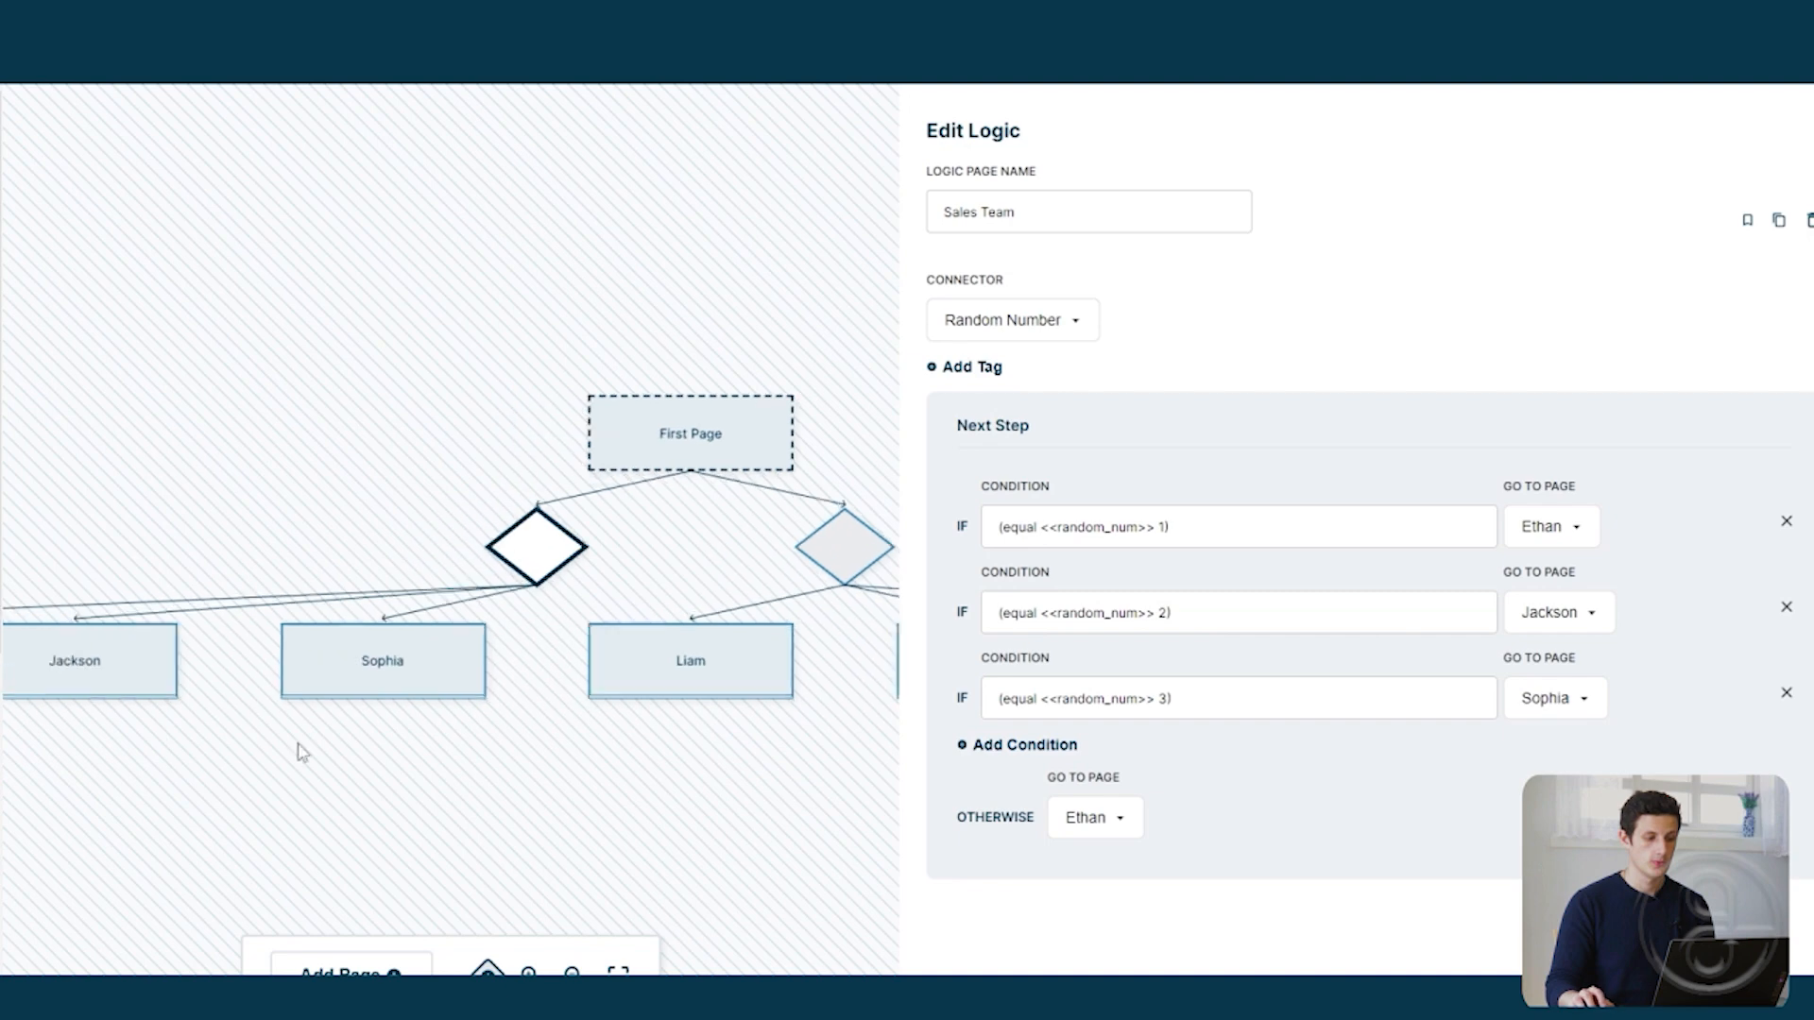
# View the exit script and outcome of the second sales agent's page and reopen the Sales Team logic page
pyautogui.click(329, 664)
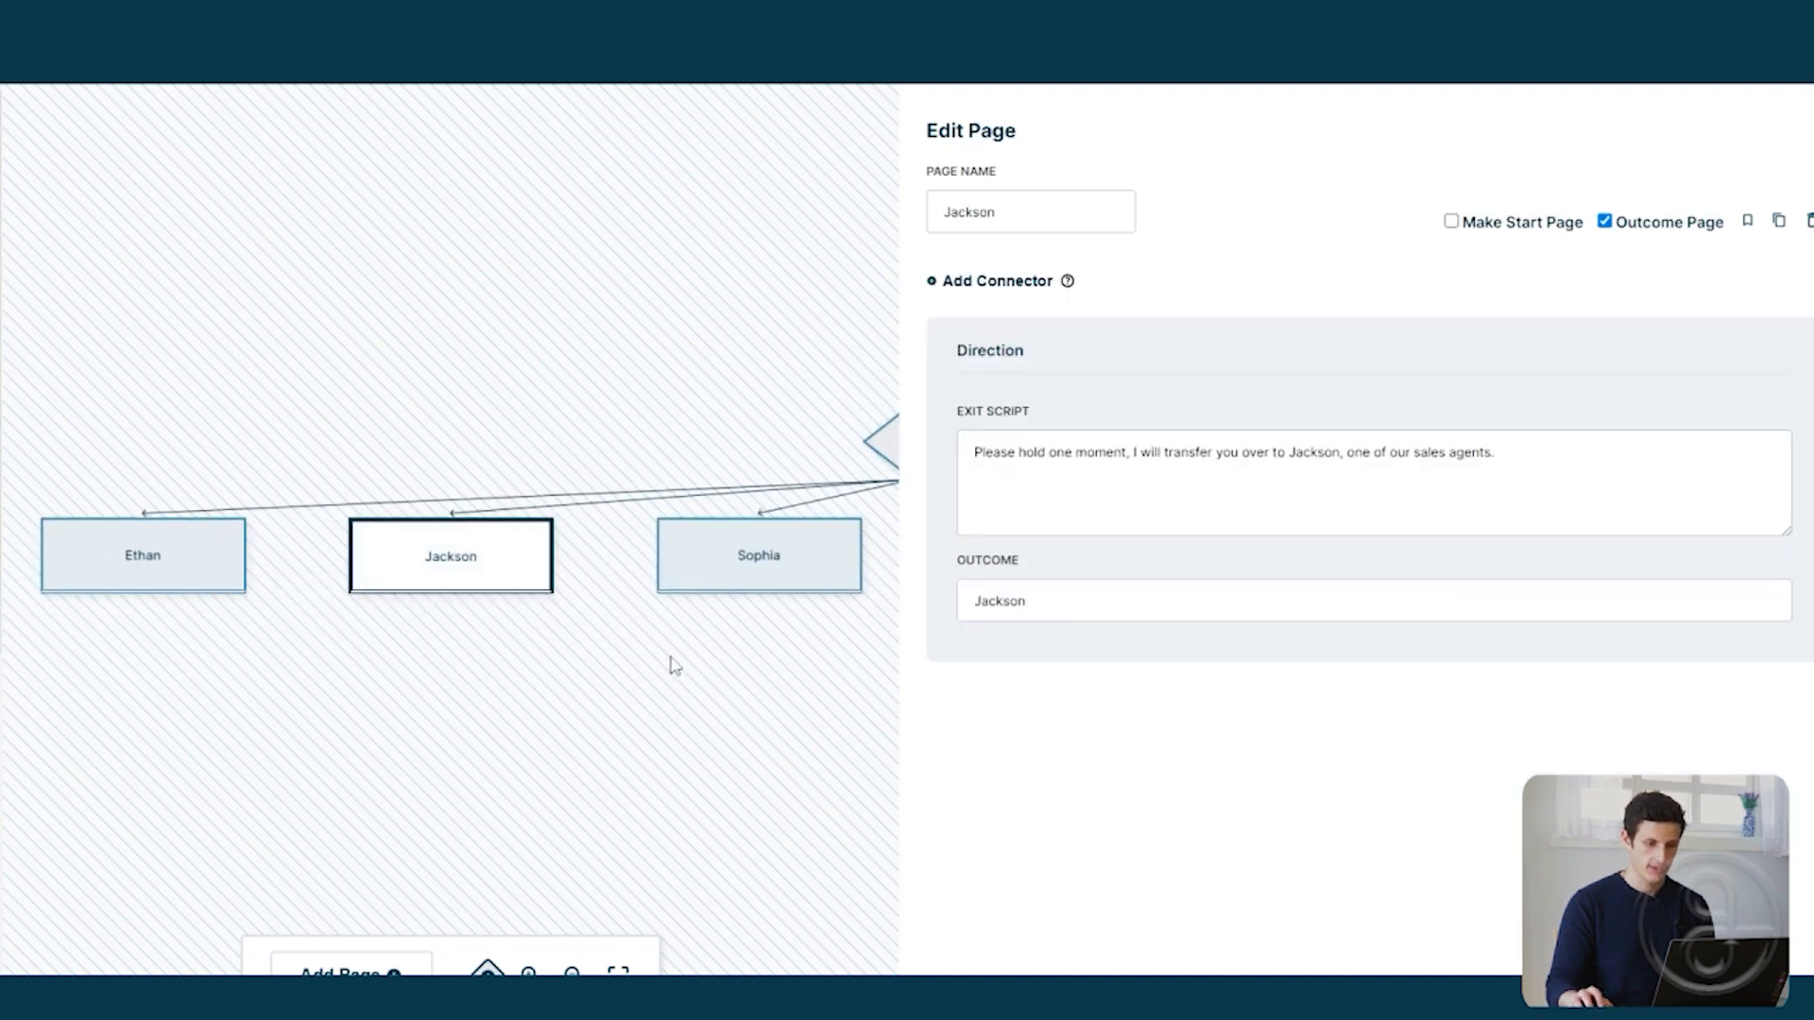
pyautogui.moveTo(671, 657); pyautogui.dragTo(285, 668)
pyautogui.click(527, 480)
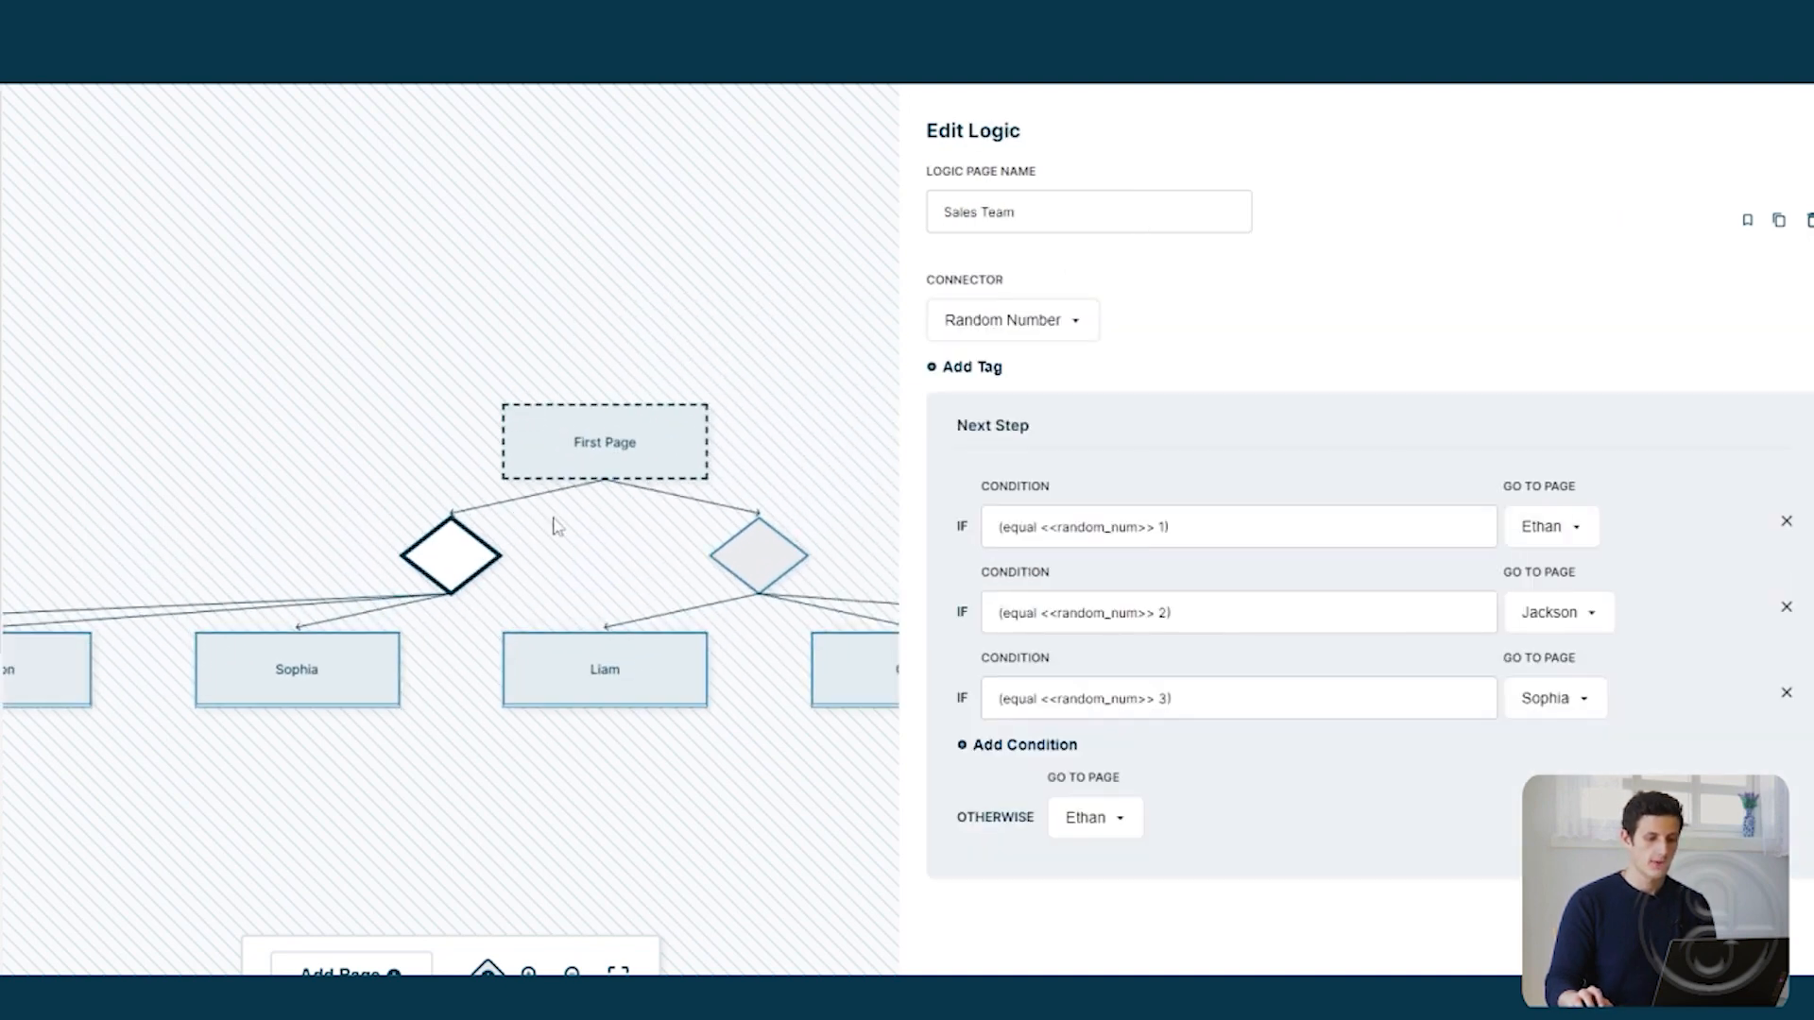